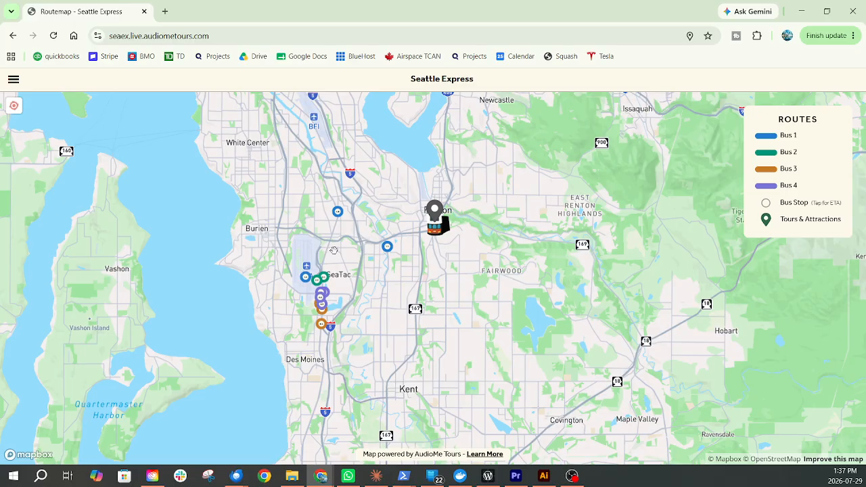
# Step: Examine the bus stops around SeaTac, Tukwila and Renton on the public route map
pyautogui.scroll(5, 430, 227)
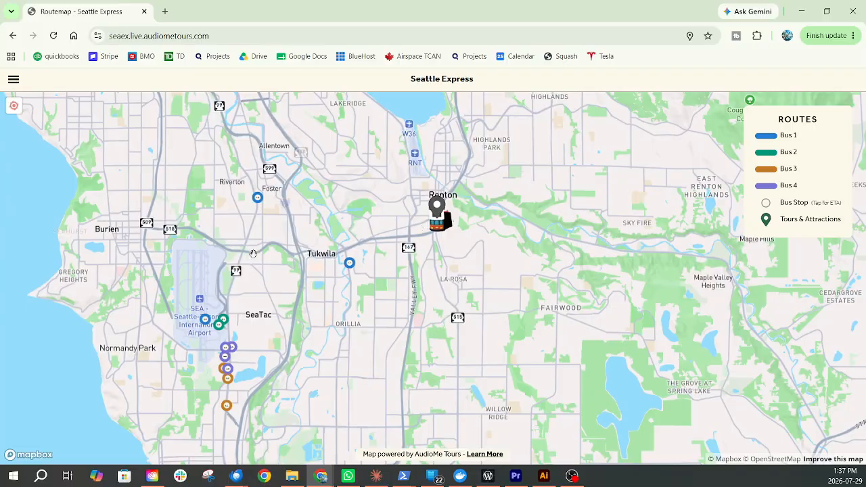
pyautogui.moveTo(253, 274); pyautogui.dragTo(280, 248)
pyautogui.scroll(-1, 297, 248)
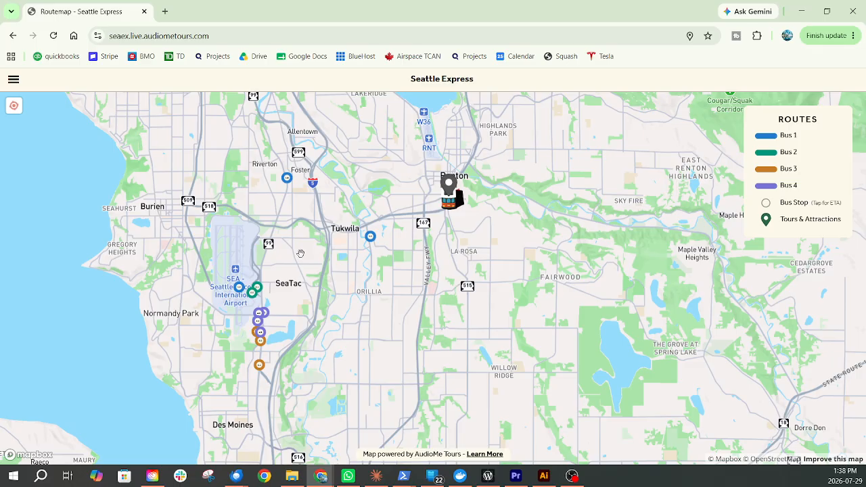
pyautogui.moveTo(278, 269); pyautogui.dragTo(338, 260)
pyautogui.scroll(-2, 363, 250)
pyautogui.moveTo(364, 231); pyautogui.dragTo(369, 256)
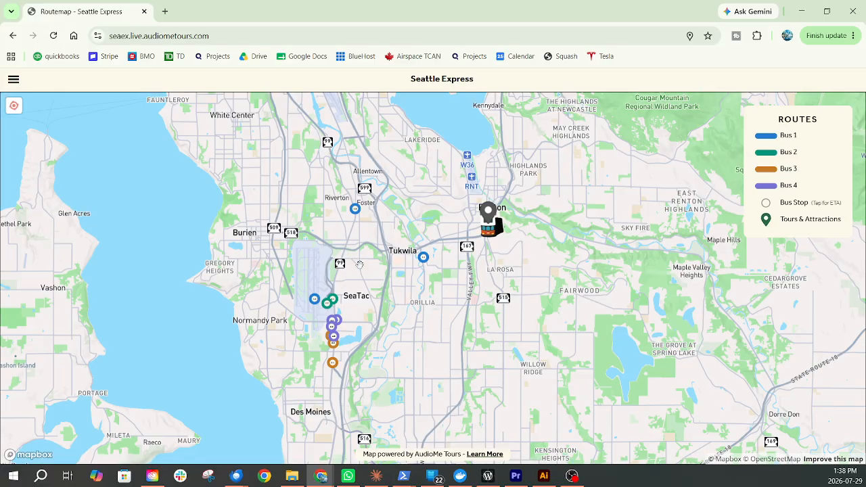
pyautogui.moveTo(293, 186); pyautogui.dragTo(234, 183)
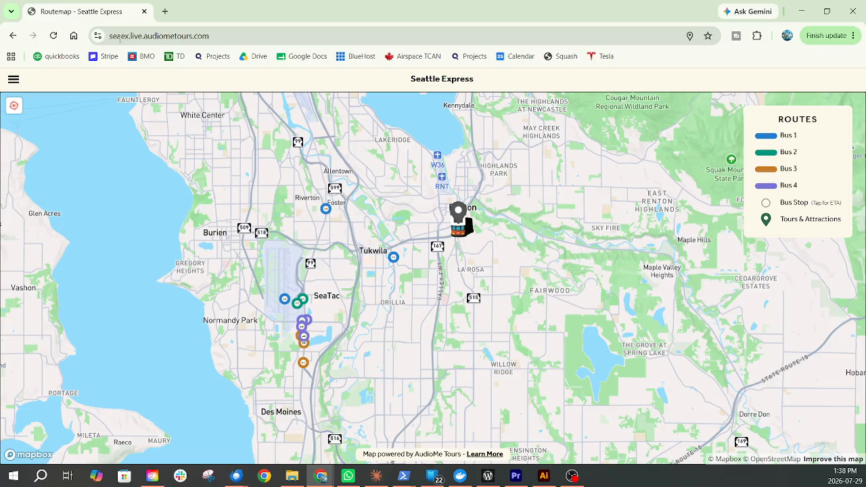
pyautogui.moveTo(338, 269); pyautogui.dragTo(370, 277)
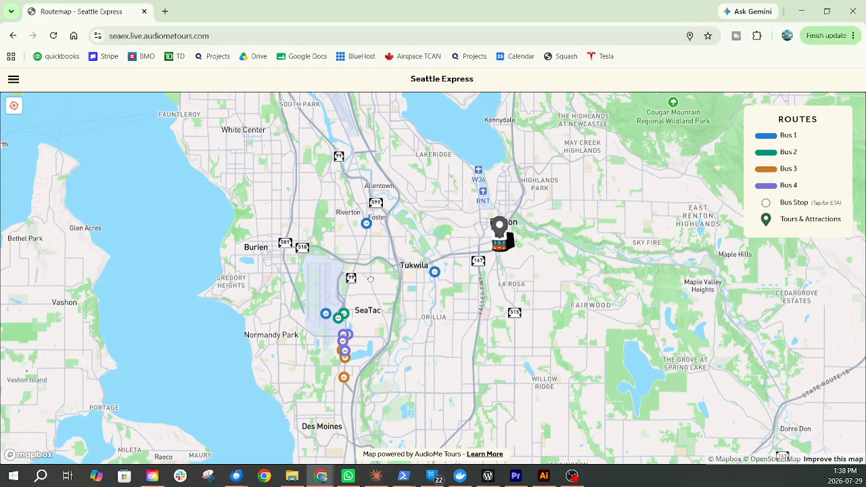
# Step: Go to the driver dashboard at seaex.live.audiometours.com/dashboard/drivers
pyautogui.click(146, 36)
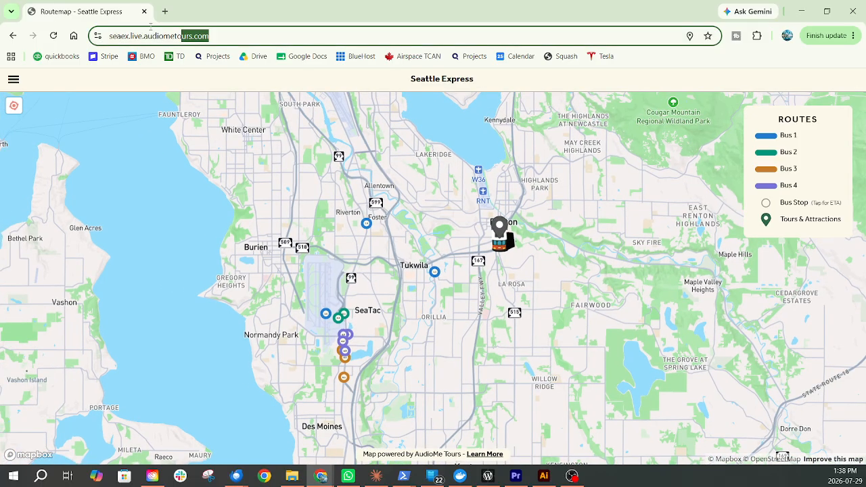
pyautogui.click(298, 197)
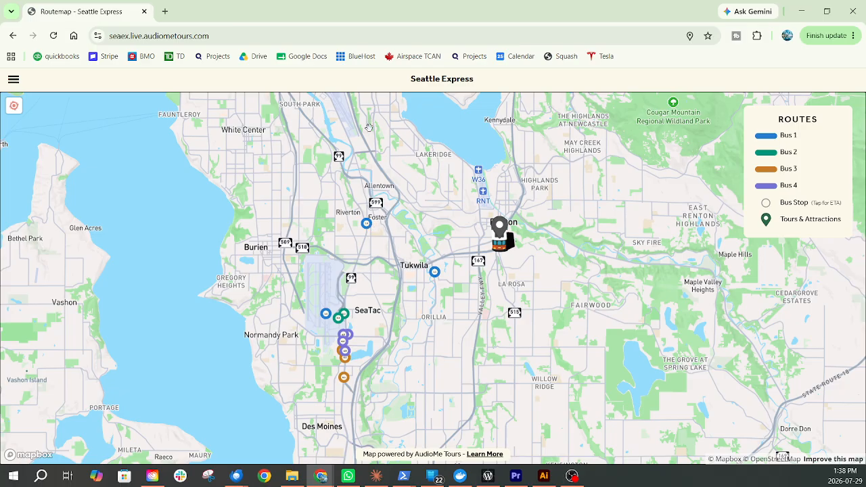
pyautogui.click(267, 35)
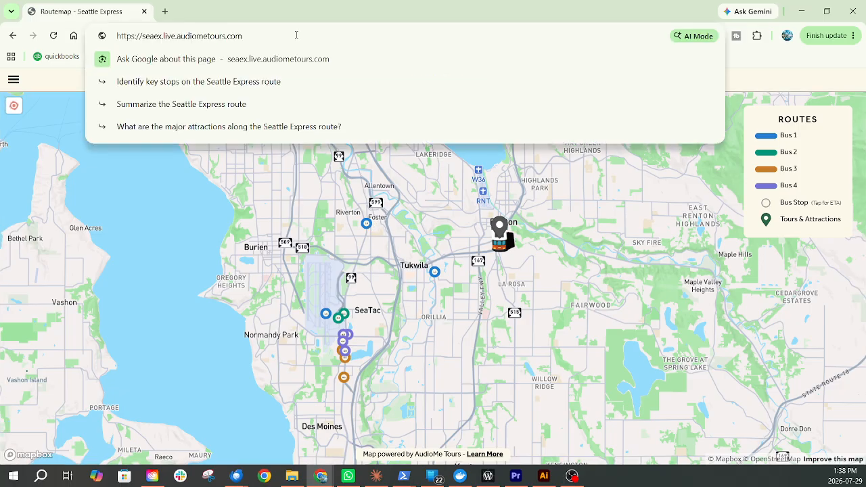
pyautogui.write('/dash')
pyautogui.press('Return')
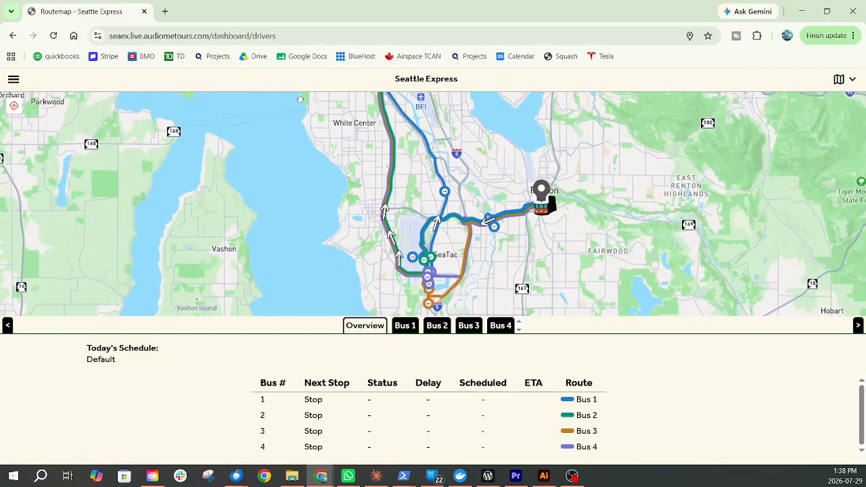
# Step: Log out of the current account and log back in with the saved credentials
pyautogui.click(13, 80)
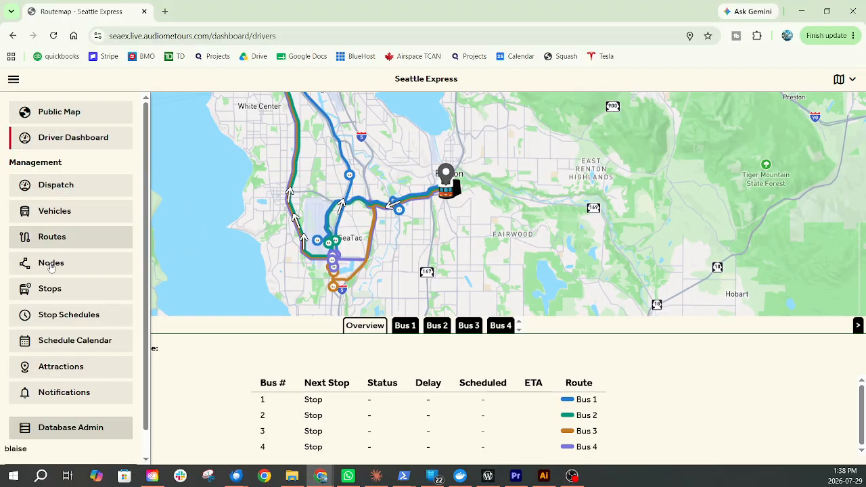
pyautogui.click(13, 80)
pyautogui.click(14, 81)
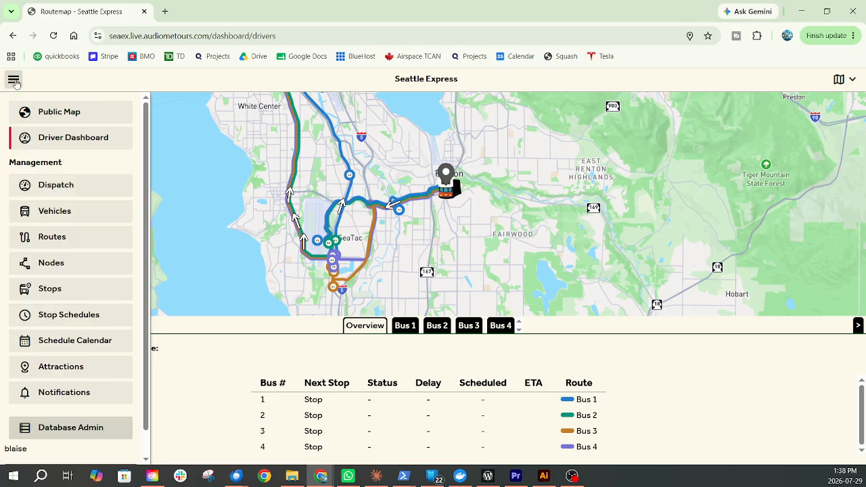
pyautogui.scroll(-1, 68, 450)
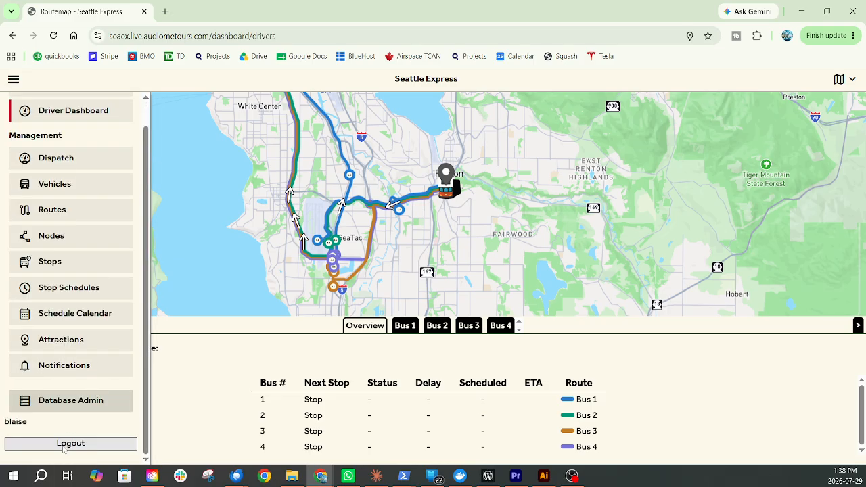
pyautogui.click(70, 443)
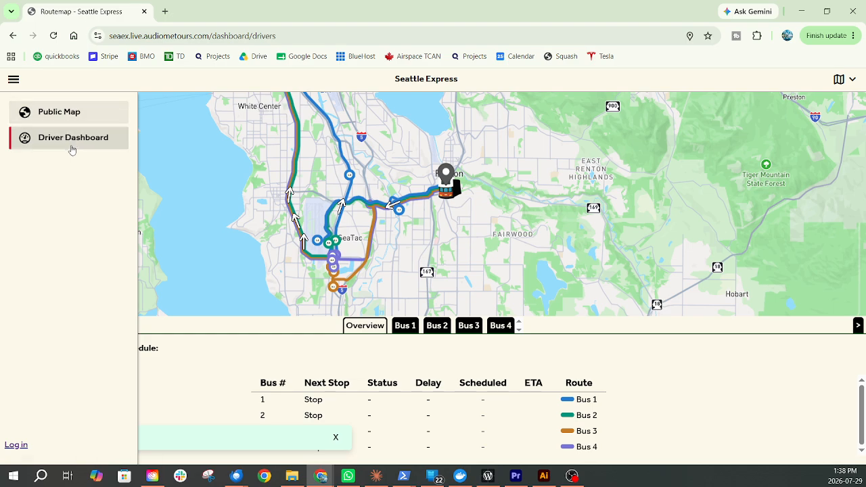
pyautogui.click(17, 446)
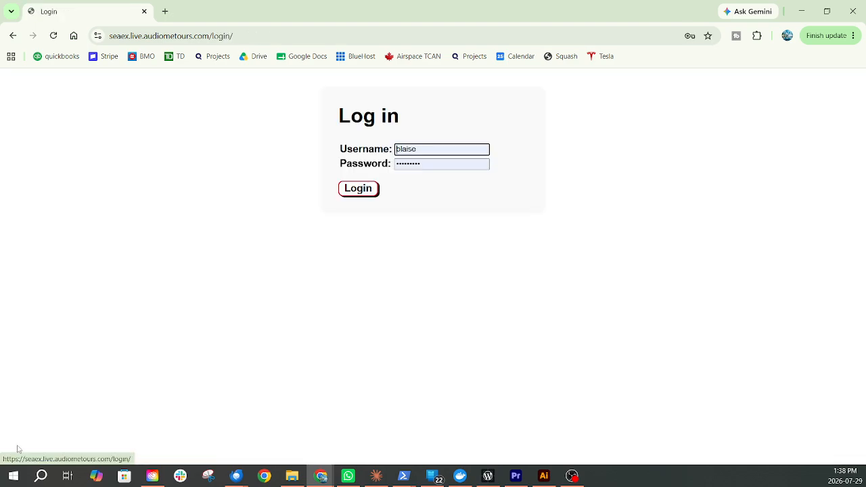
pyautogui.click(370, 191)
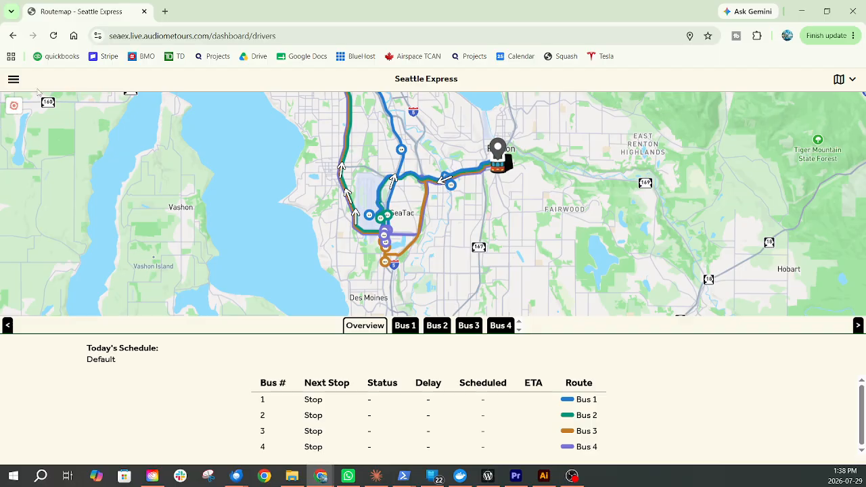
# Step: Return to the public map and inspect the Embassy Suites stop on the Bus 1 route with its next-bus time
pyautogui.click(14, 79)
pyautogui.click(59, 111)
pyautogui.scroll(3, 440, 192)
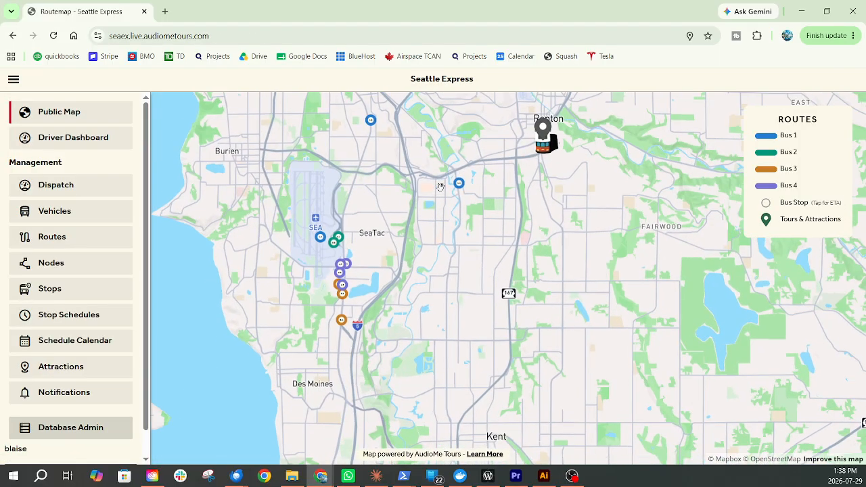
pyautogui.click(464, 183)
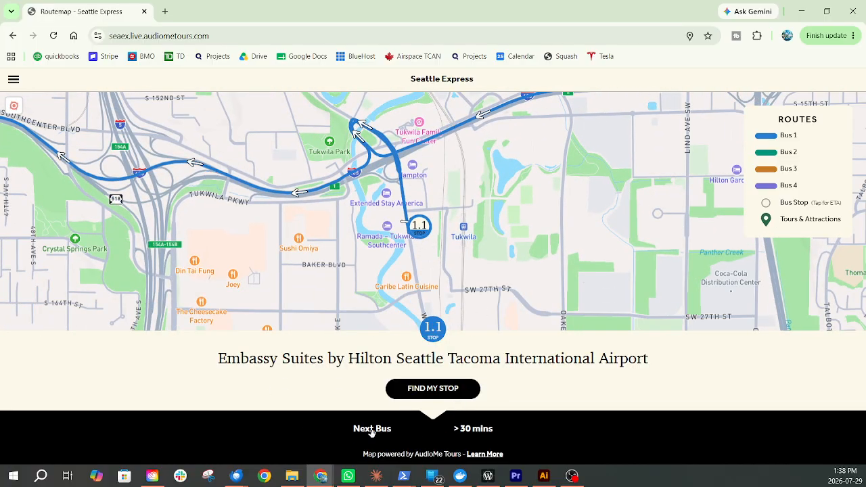
pyautogui.scroll(-1, 357, 268)
pyautogui.scroll(-5, 358, 267)
pyautogui.moveTo(358, 265); pyautogui.dragTo(414, 171)
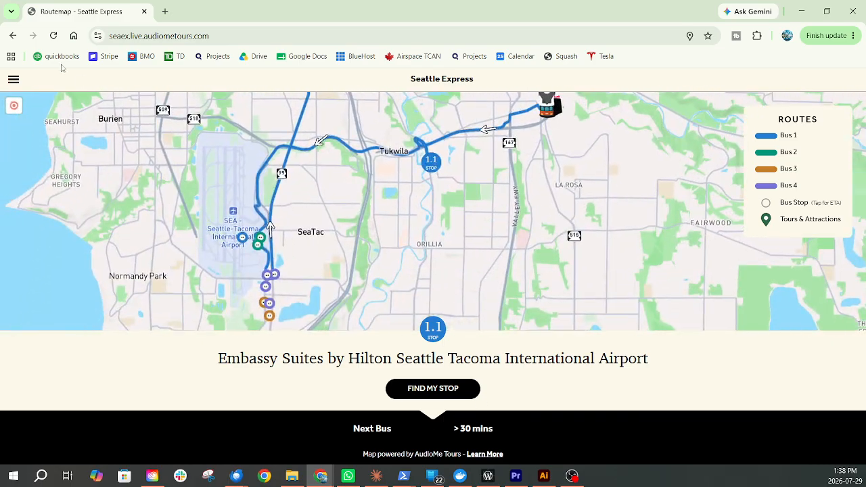
# Step: Open the Dispatch management page and collapse the map so the dispatch form fills the page
pyautogui.click(13, 79)
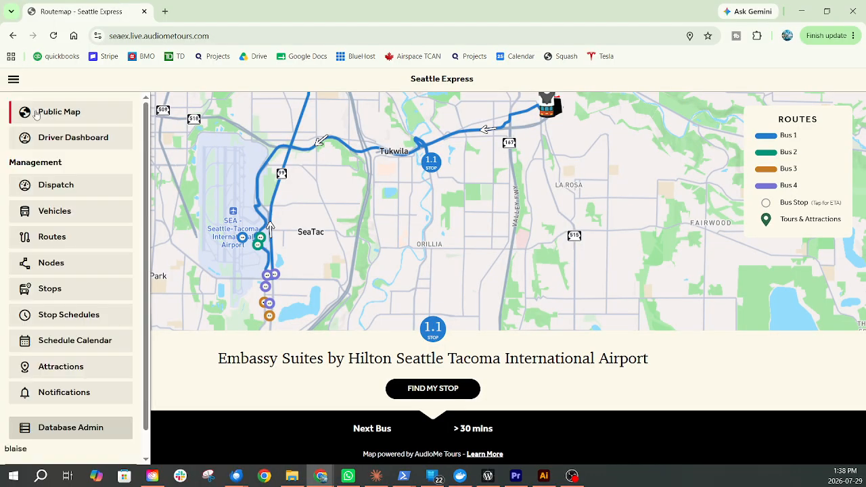
pyautogui.click(50, 187)
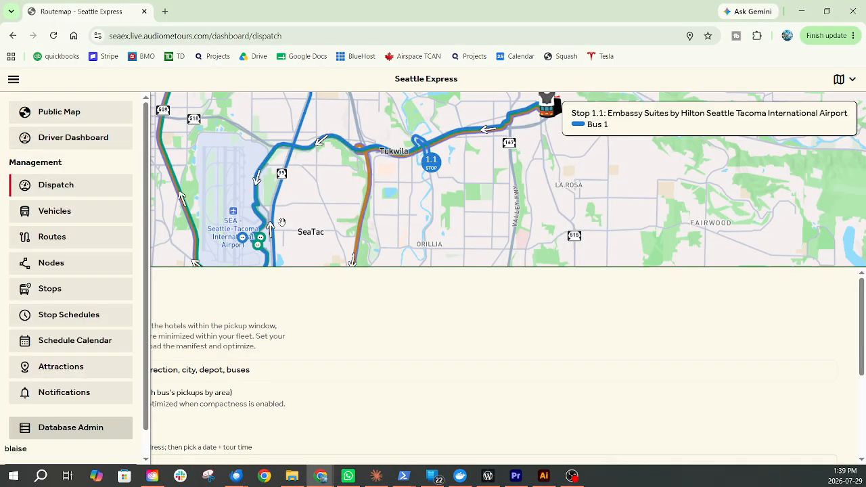
pyautogui.click(331, 214)
pyautogui.moveTo(409, 223)
pyautogui.mouseDown()
pyautogui.moveTo(502, 197)
pyautogui.moveTo(386, 238)
pyautogui.mouseUp()
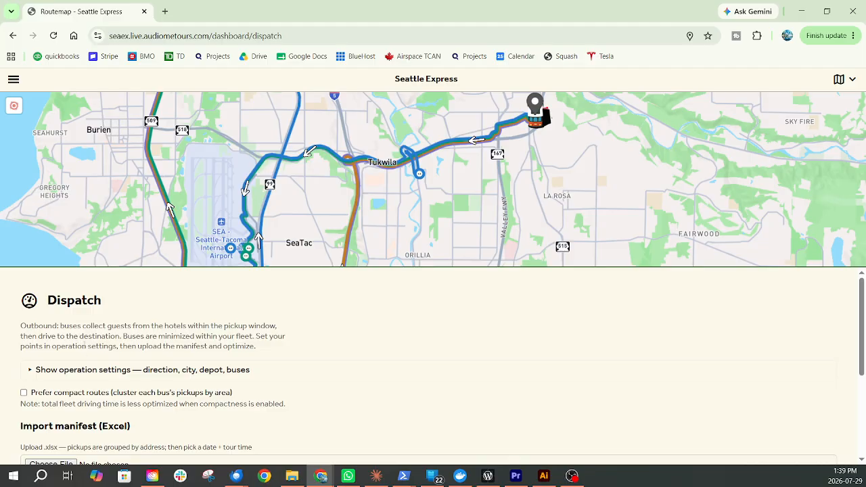
pyautogui.scroll(-1, 433, 365)
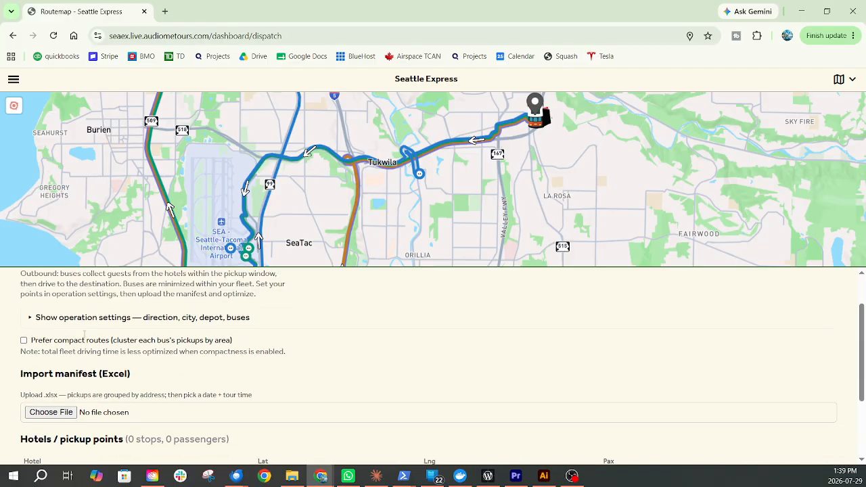
pyautogui.click(847, 82)
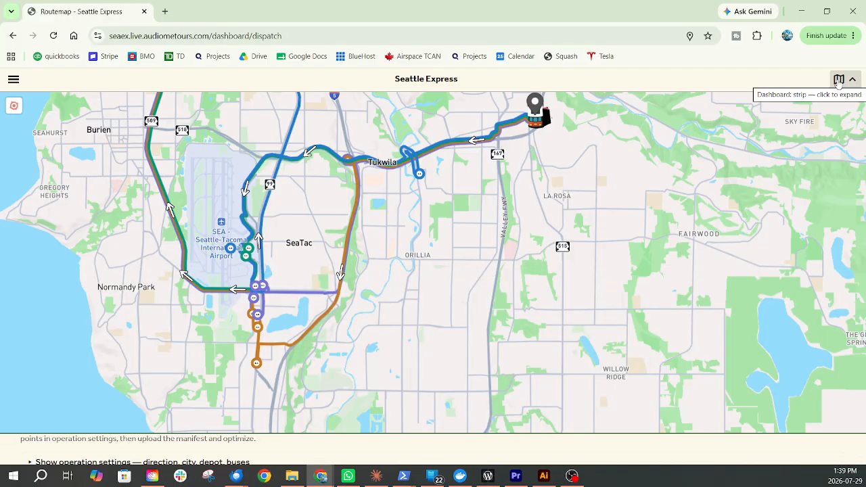
pyautogui.click(839, 81)
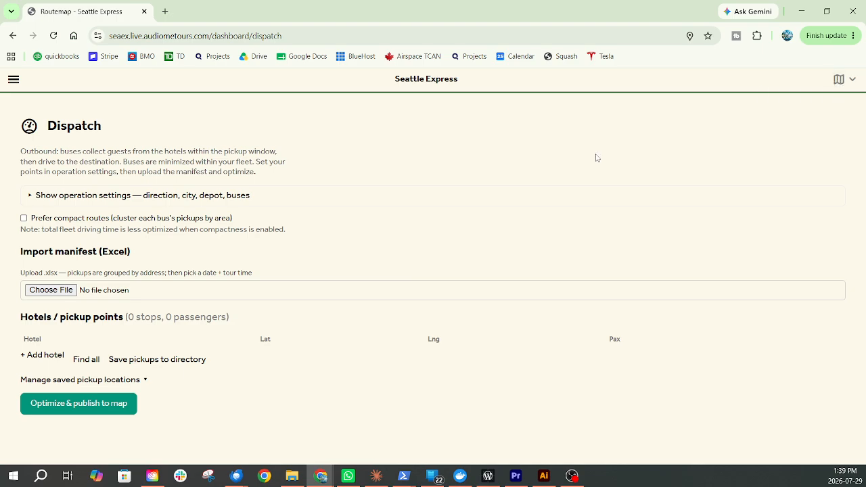
# Step: Show the operation settings on the Dispatch page and check the available direction options
pyautogui.click(37, 196)
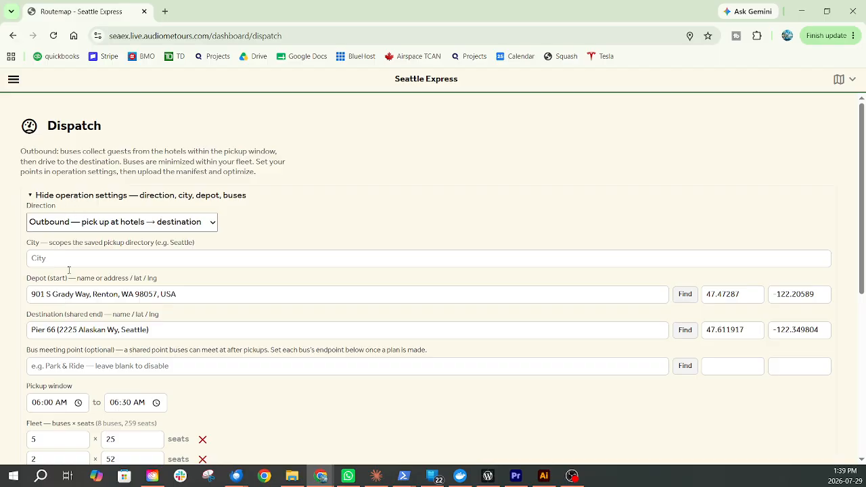
pyautogui.click(35, 196)
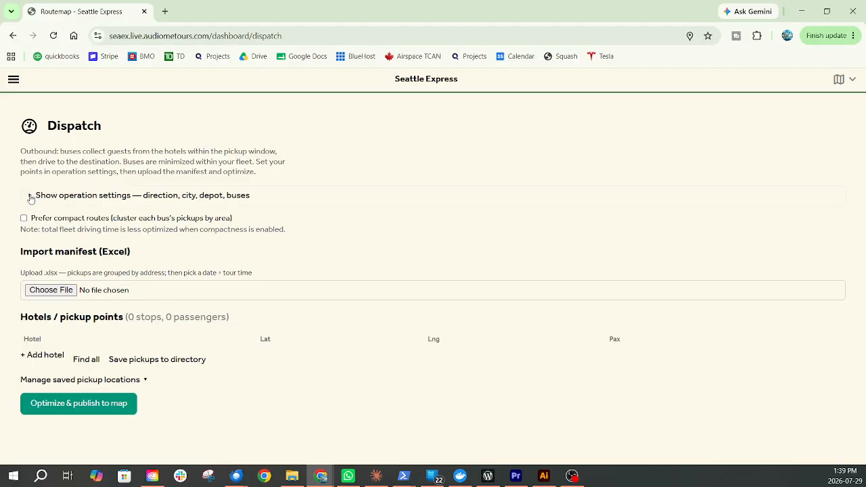
pyautogui.click(36, 196)
pyautogui.click(79, 224)
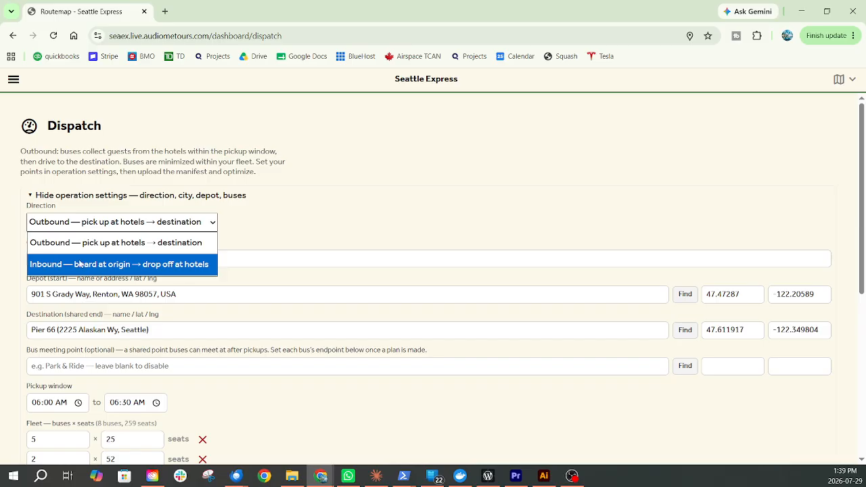
pyautogui.click(312, 211)
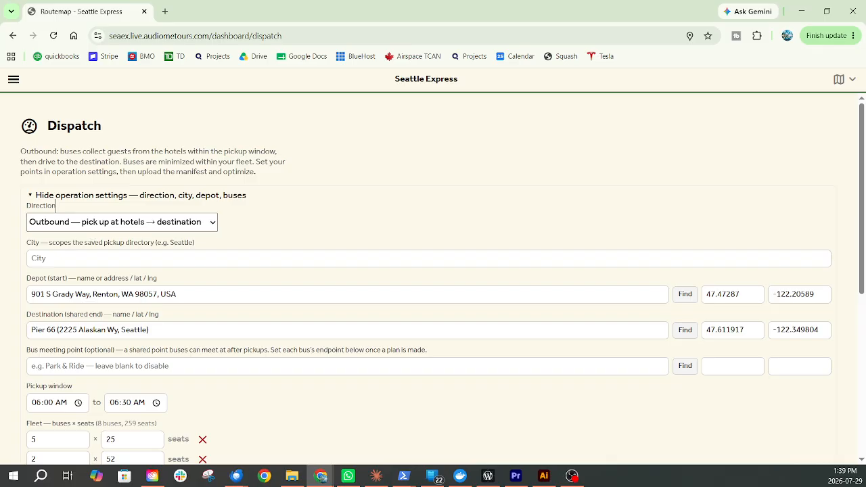
# Step: Review the city, depot, destination and optional bus meeting point fields in the operation settings
pyautogui.click(48, 259)
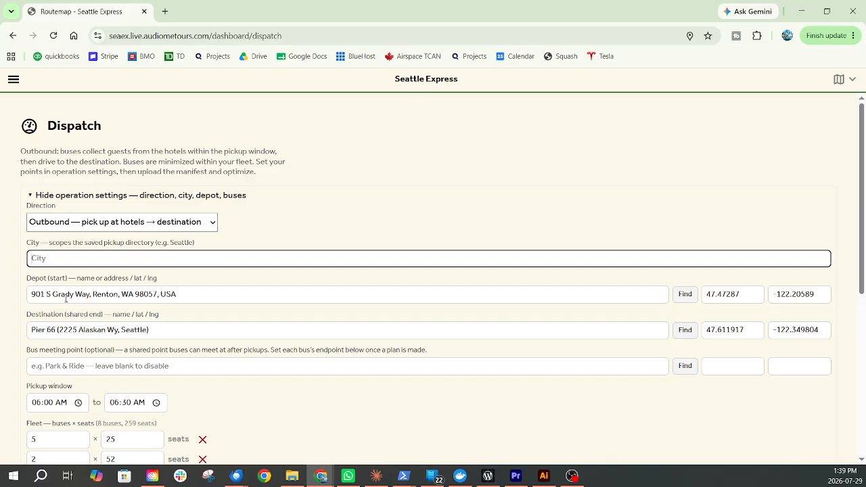
pyautogui.moveTo(30, 296); pyautogui.dragTo(184, 287)
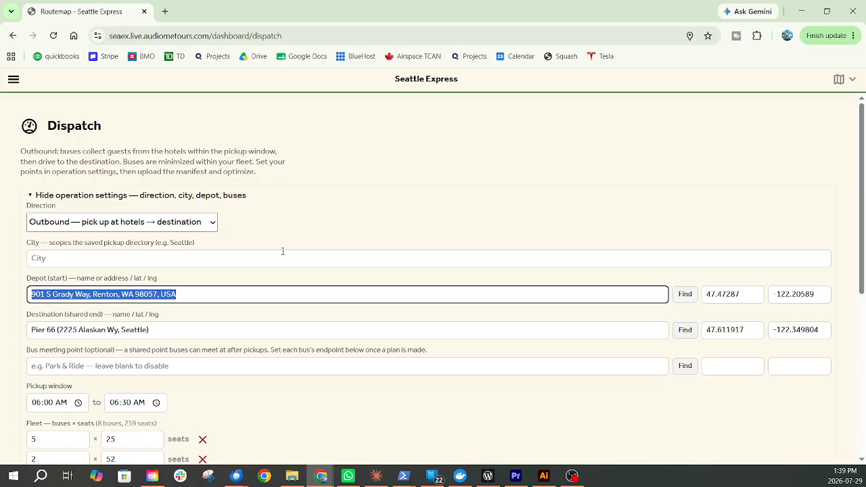
pyautogui.scroll(-1, 54, 276)
pyautogui.moveTo(33, 274); pyautogui.dragTo(187, 273)
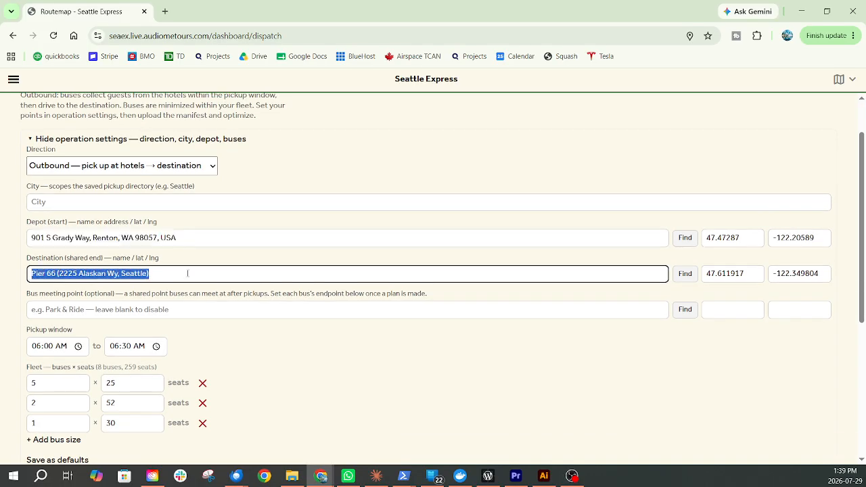
pyautogui.click(56, 309)
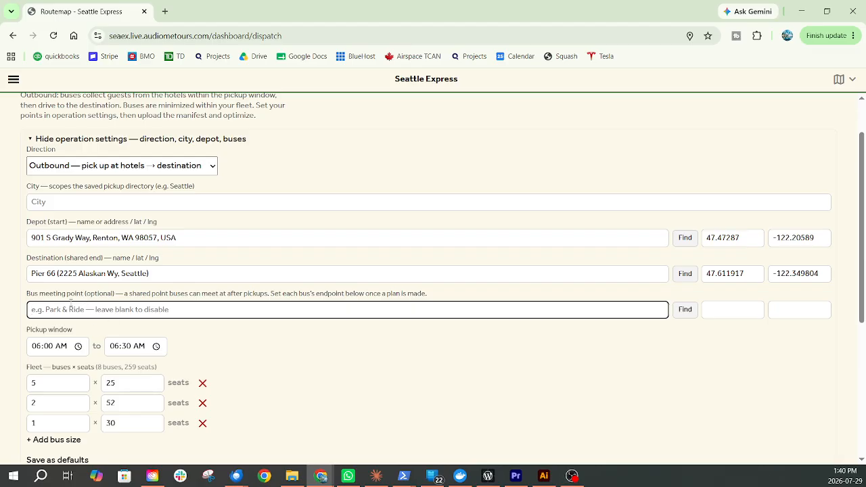
# Step: Set the pickup window to run from 09:30 AM to 10:00 AM
pyautogui.scroll(-2, 242, 352)
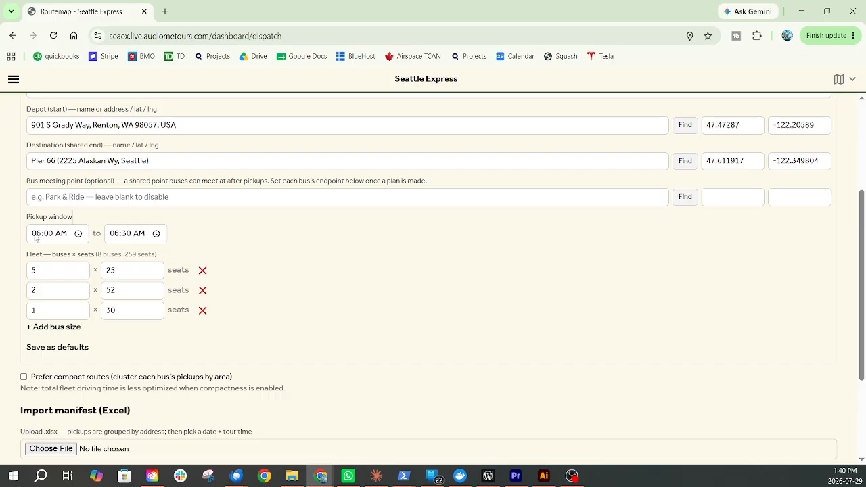
pyautogui.click(37, 235)
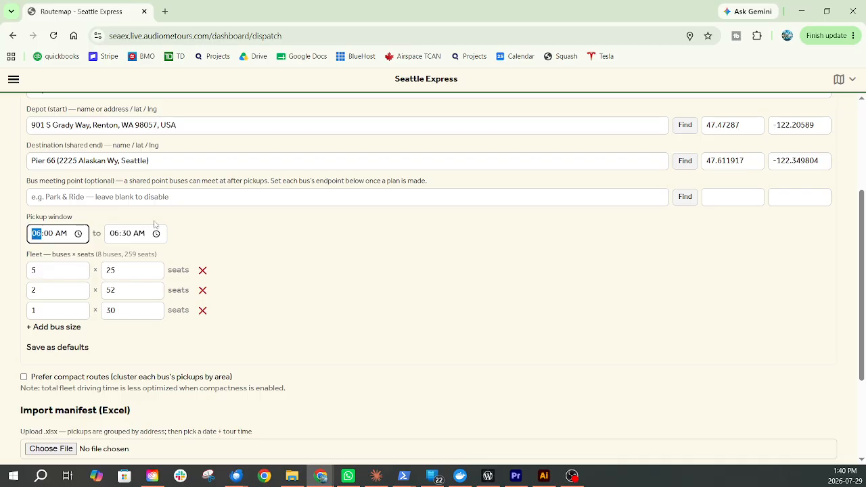
pyautogui.write('9:30')
pyautogui.click(115, 235)
pyautogui.write('1000')
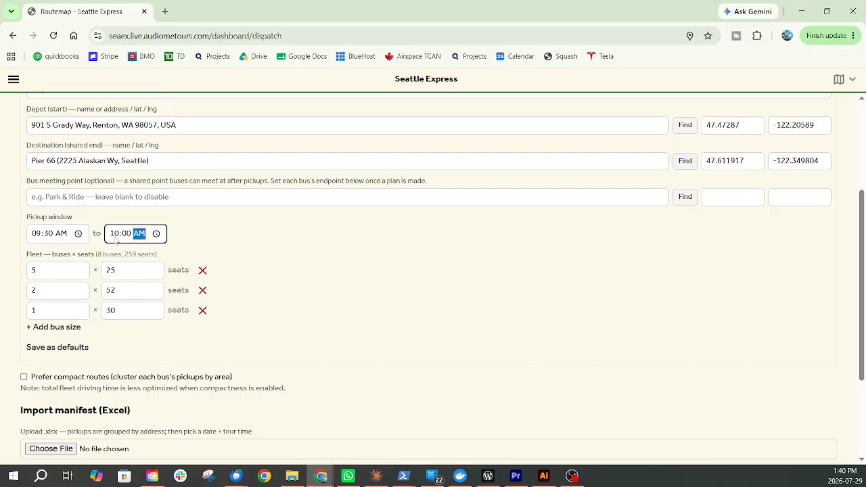
# Step: Review the pickup window times and the bus counts and seat sizes in the fleet rows
pyautogui.click(295, 241)
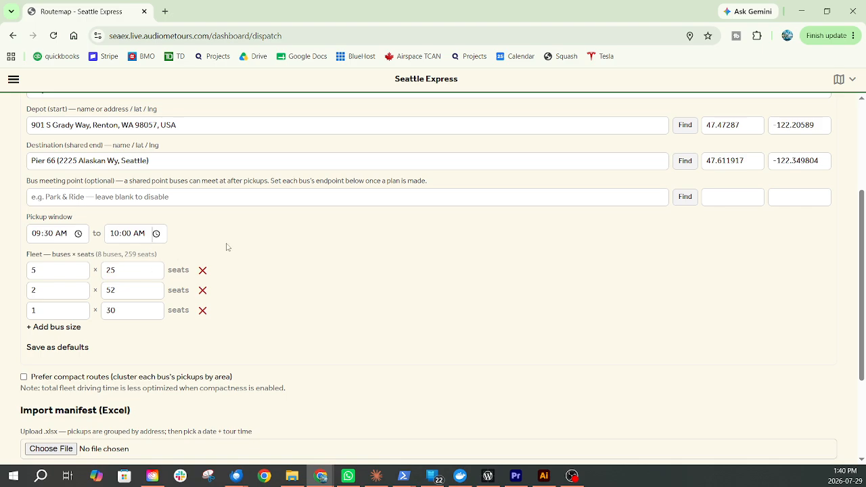
pyautogui.scroll(-1, 329, 248)
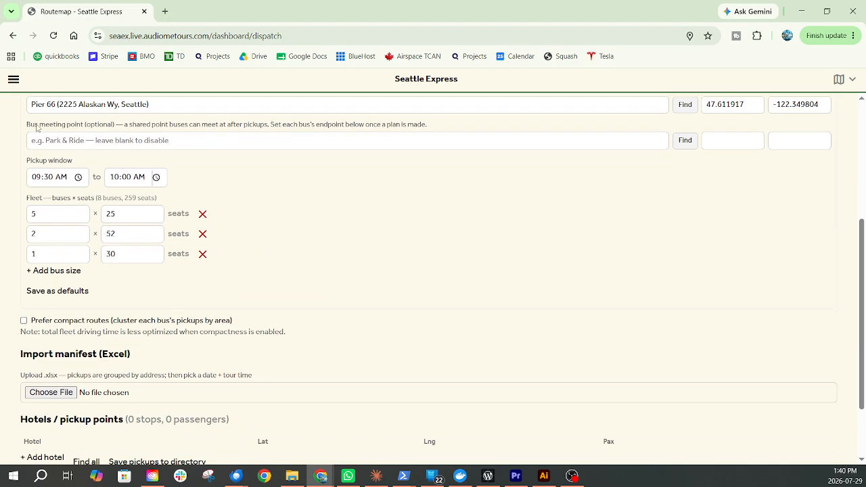
pyautogui.click(50, 178)
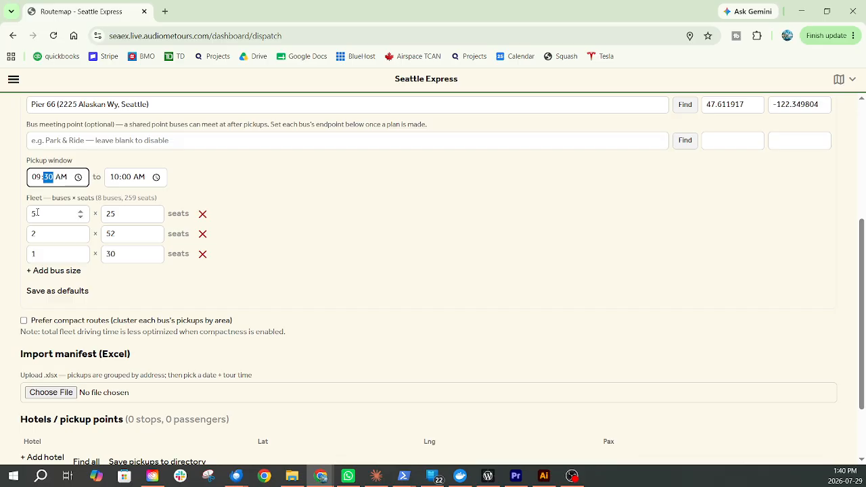
pyautogui.doubleClick(37, 213)
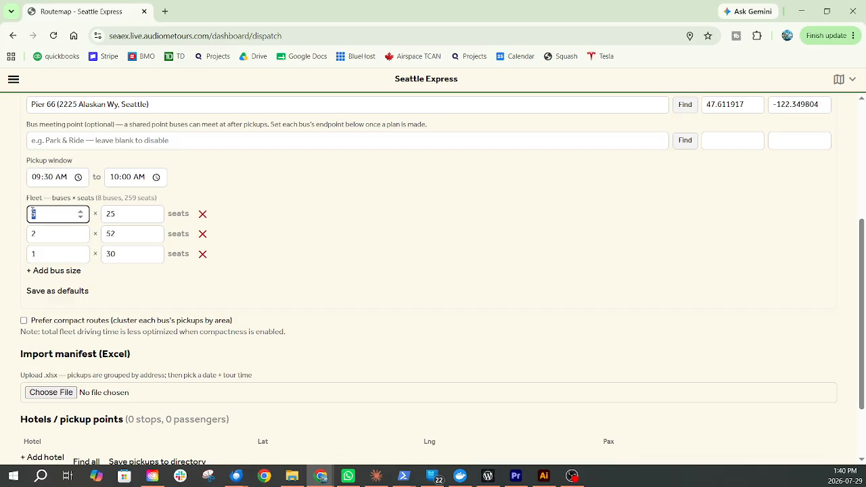
pyautogui.click(111, 213)
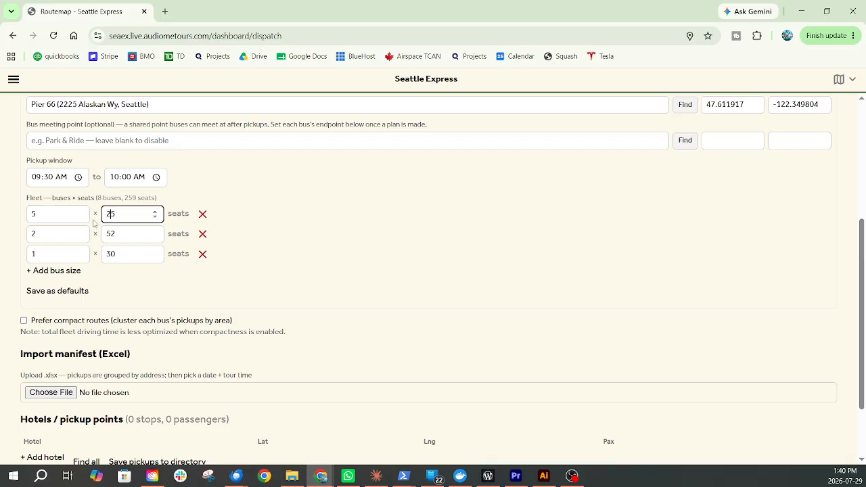
pyautogui.click(29, 233)
pyautogui.click(129, 234)
pyautogui.click(59, 253)
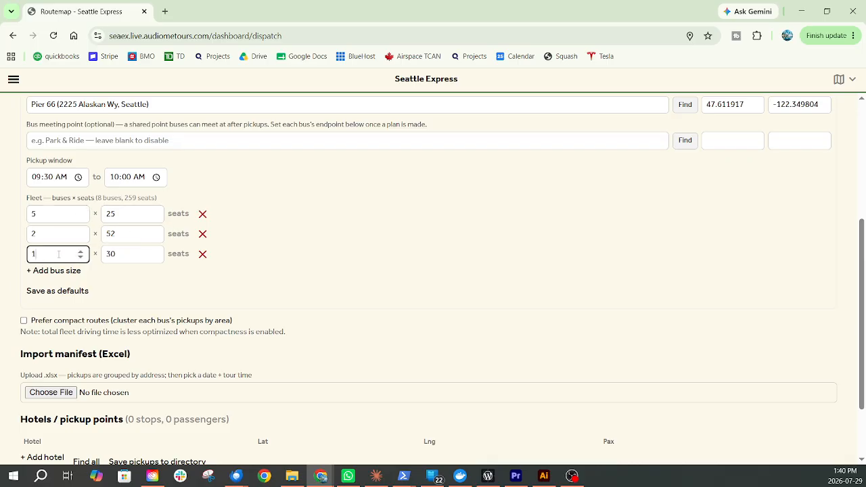
# Step: Replace the third fleet row with a new bus size of 1 bus with 30 seats, and save the operation settings as defaults
pyautogui.click(202, 254)
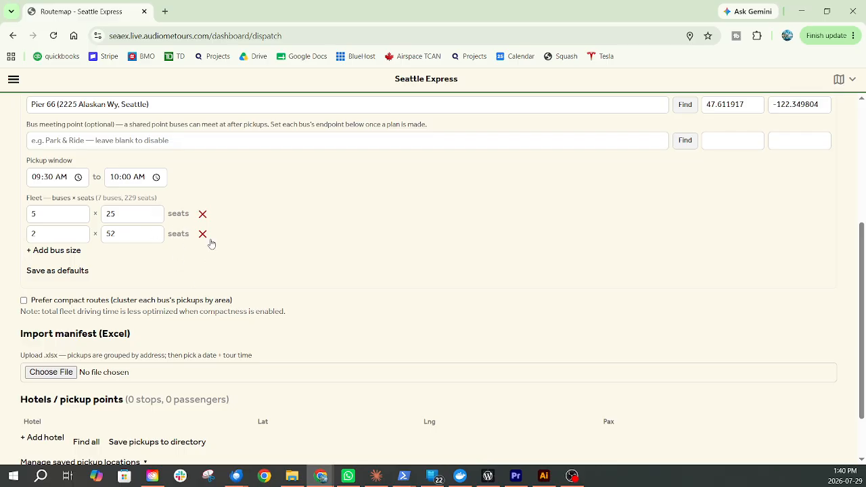
pyautogui.click(53, 252)
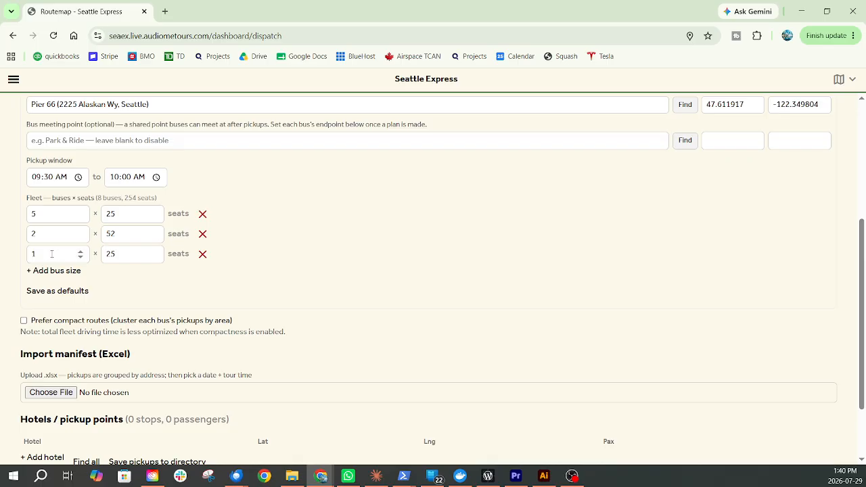
pyautogui.doubleClick(111, 253)
pyautogui.click(113, 254)
pyautogui.press('BackSpace')
pyautogui.press('BackSpace')
pyautogui.write('30')
pyautogui.click(74, 291)
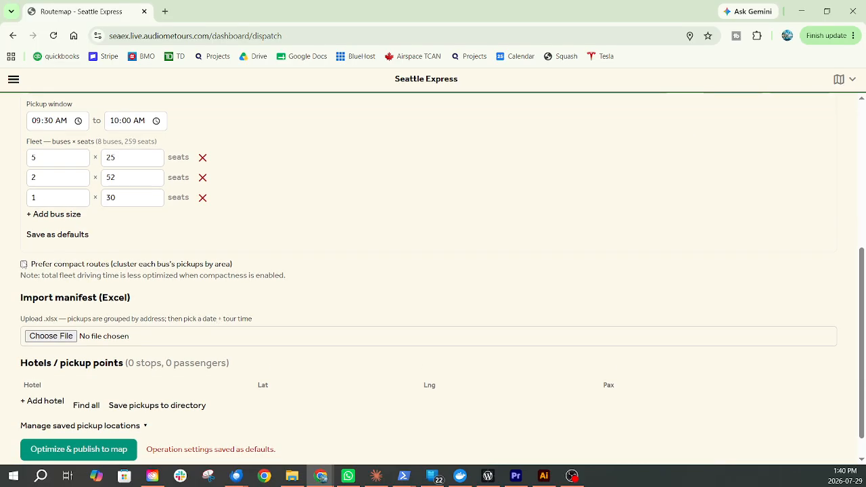
# Step: Try the compact routes preference, switching it on and off again
pyautogui.click(24, 264)
pyautogui.click(24, 265)
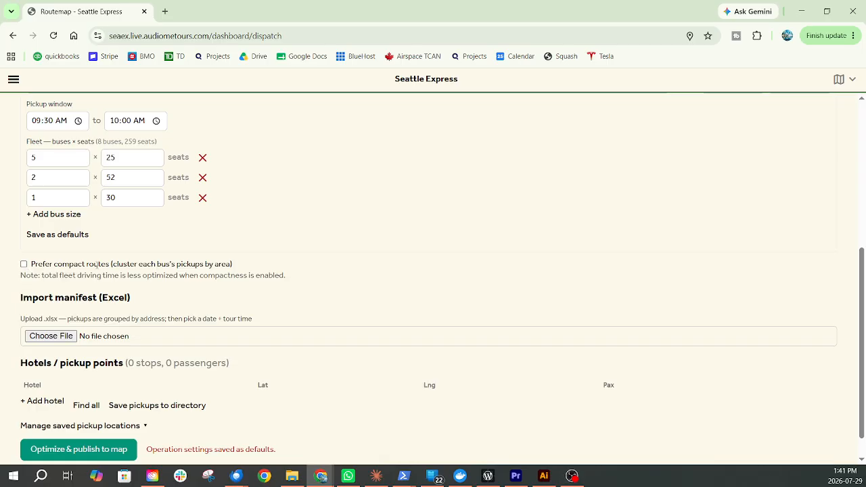
pyautogui.click(24, 265)
pyautogui.click(24, 264)
# Step: Import the Excel manifest bookings (18).xlsx from the Desktop
pyautogui.scroll(-1, 24, 266)
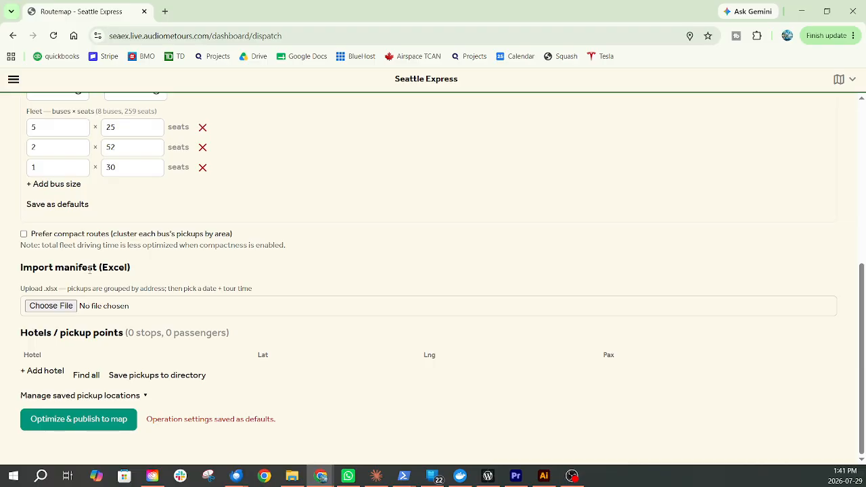
pyautogui.click(53, 306)
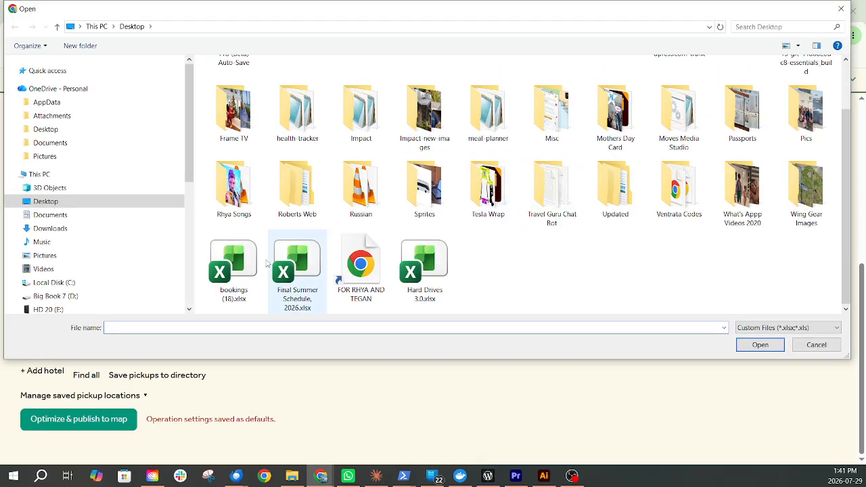
pyautogui.doubleClick(247, 268)
pyautogui.scroll(-3, 279, 266)
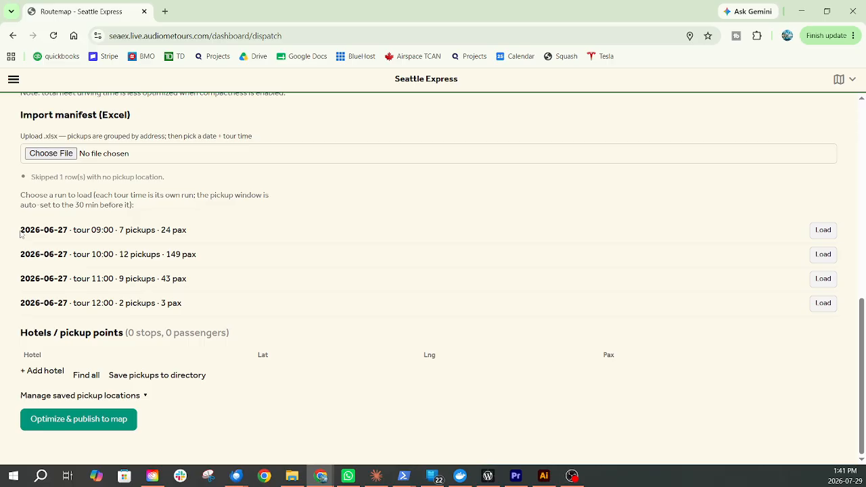
# Step: Load the 2026-06-27 tour 10:00 run from the imported manifest into the hotel pickup points
pyautogui.moveTo(21, 231); pyautogui.dragTo(196, 309)
pyautogui.click(201, 309)
pyautogui.moveTo(21, 253); pyautogui.dragTo(203, 264)
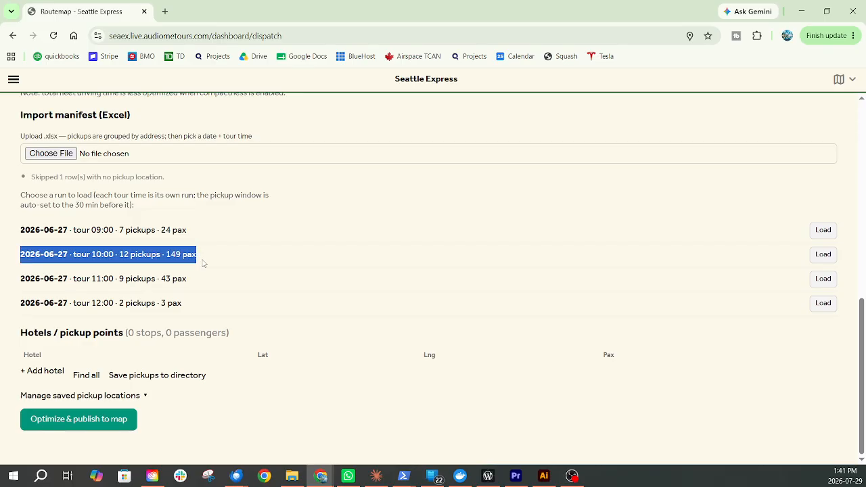
pyautogui.click(830, 257)
pyautogui.scroll(-1, 262, 206)
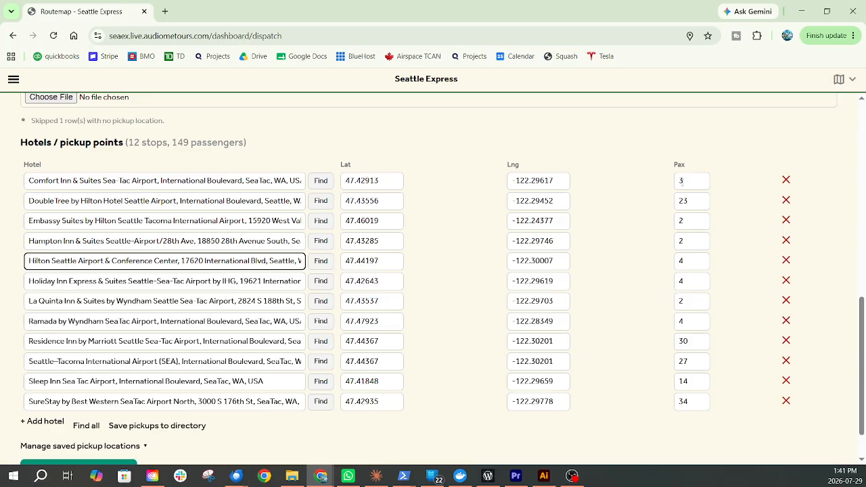
# Step: Check the passenger counts of the loaded hotels, and optimize and publish the pickup plan to the map
pyautogui.moveTo(689, 181); pyautogui.dragTo(650, 182)
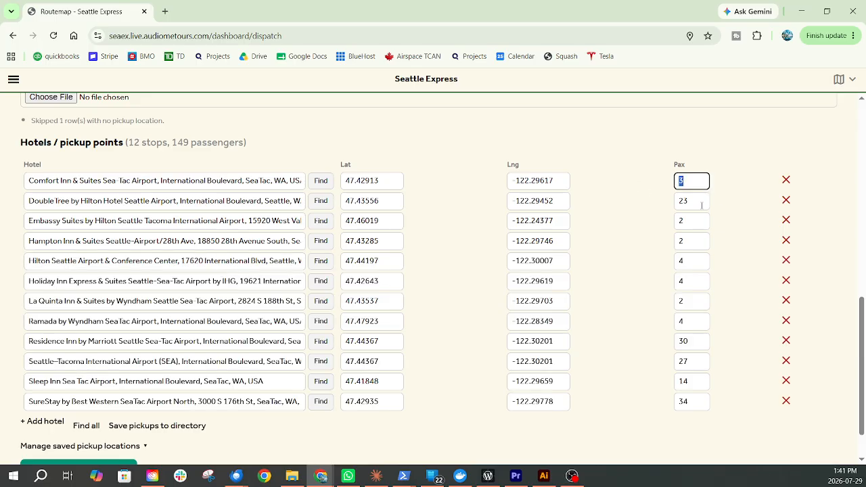
pyautogui.moveTo(700, 205); pyautogui.dragTo(619, 235)
pyautogui.scroll(-1, 629, 260)
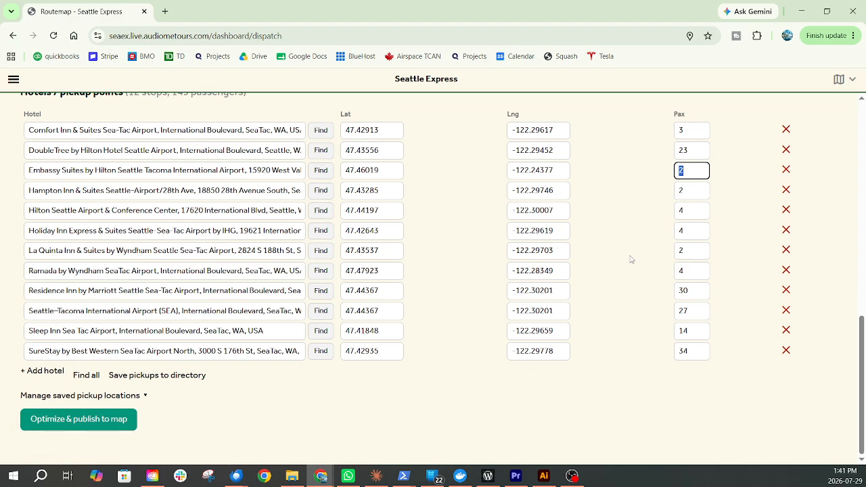
pyautogui.click(68, 423)
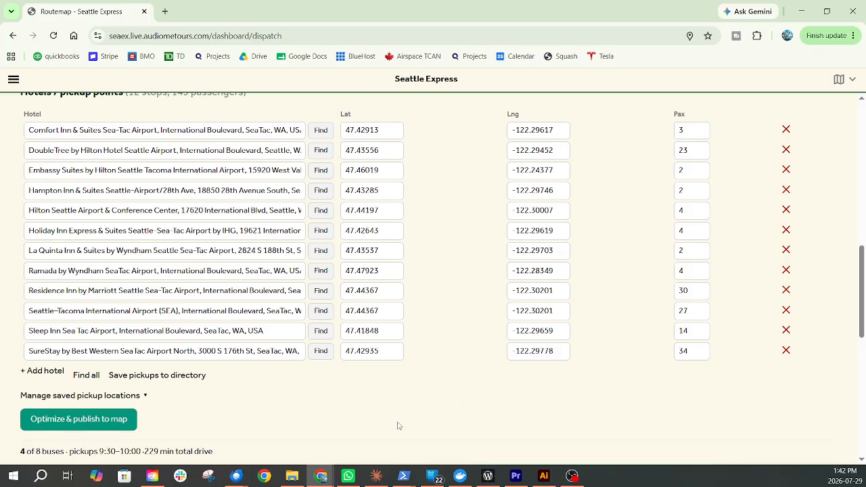
# Step: Examine the plan summary for buses used, pickup times and the note about hotels split across buses
pyautogui.scroll(-3, 414, 409)
pyautogui.scroll(-1, 412, 393)
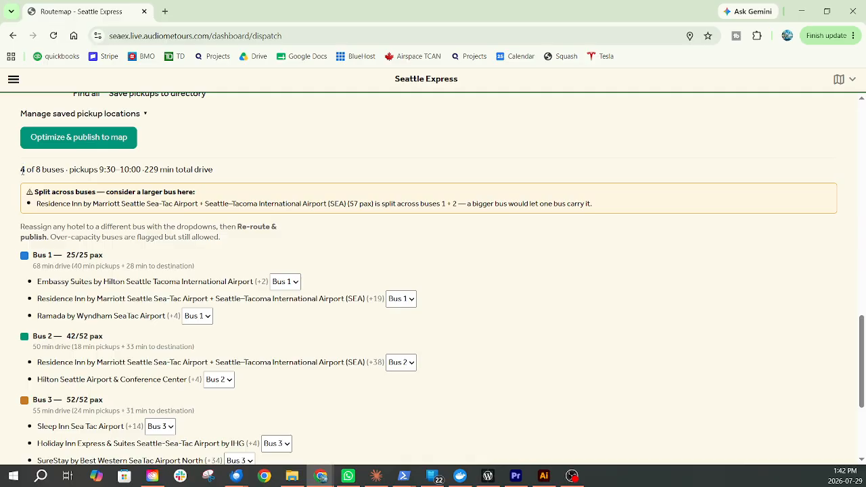
pyautogui.moveTo(21, 170); pyautogui.dragTo(42, 170)
pyautogui.click(80, 170)
pyautogui.moveTo(100, 169); pyautogui.dragTo(159, 170)
pyautogui.moveTo(34, 192); pyautogui.dragTo(212, 199)
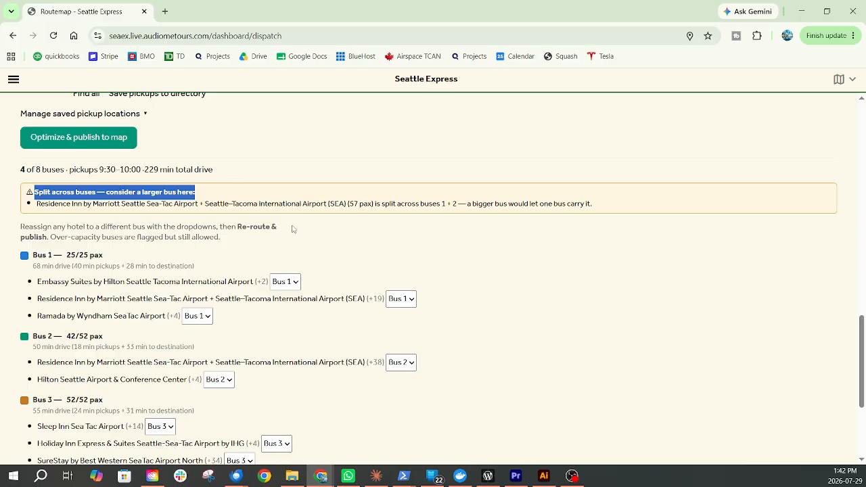
pyautogui.click(379, 240)
# Step: Examine Bus 1's passenger load, hotel stops and the number of guests picked up at each stop
pyautogui.scroll(-1, 379, 239)
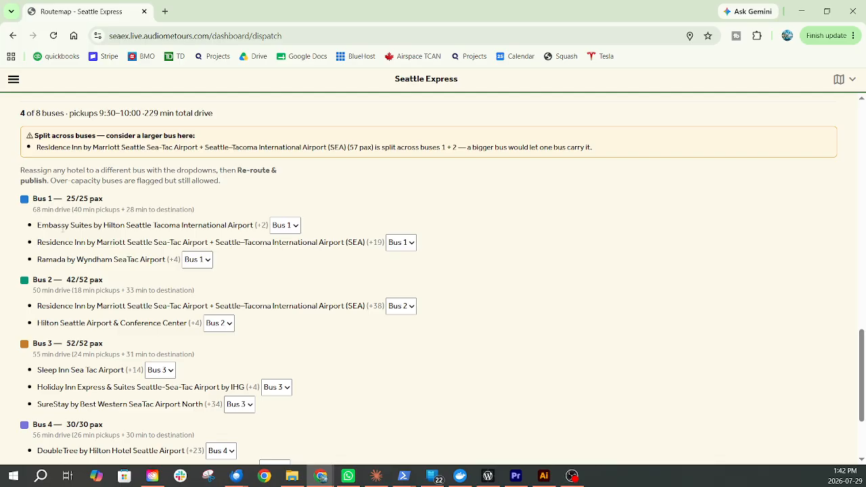
pyautogui.moveTo(46, 198); pyautogui.dragTo(55, 198)
pyautogui.click(42, 199)
pyautogui.scroll(-1, 61, 139)
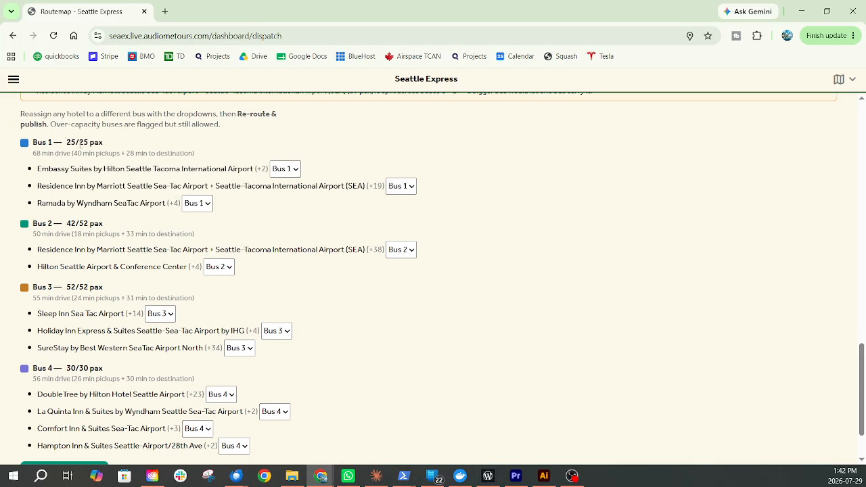
pyautogui.doubleClick(84, 142)
pyautogui.doubleClick(71, 142)
pyautogui.moveTo(39, 169); pyautogui.dragTo(62, 204)
pyautogui.click(170, 191)
pyautogui.doubleClick(377, 186)
pyautogui.click(327, 178)
# Step: Check the bus options for reassigning the Embassy Suites by Hilton Seattle Tacoma International Airport pickup
pyautogui.click(287, 170)
pyautogui.click(287, 208)
pyautogui.click(290, 169)
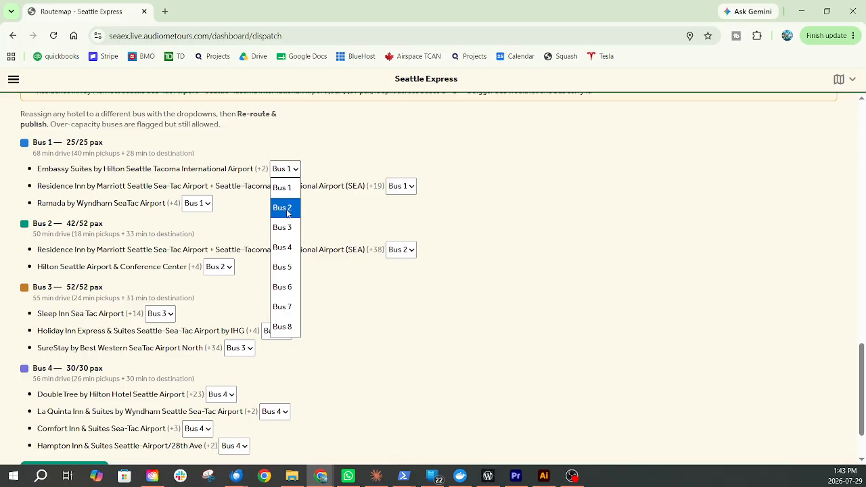
pyautogui.click(288, 207)
# Step: Examine the hotel stops and passenger loads assigned to Bus 2, Bus 3 and Bus 4
pyautogui.scroll(-2, 54, 233)
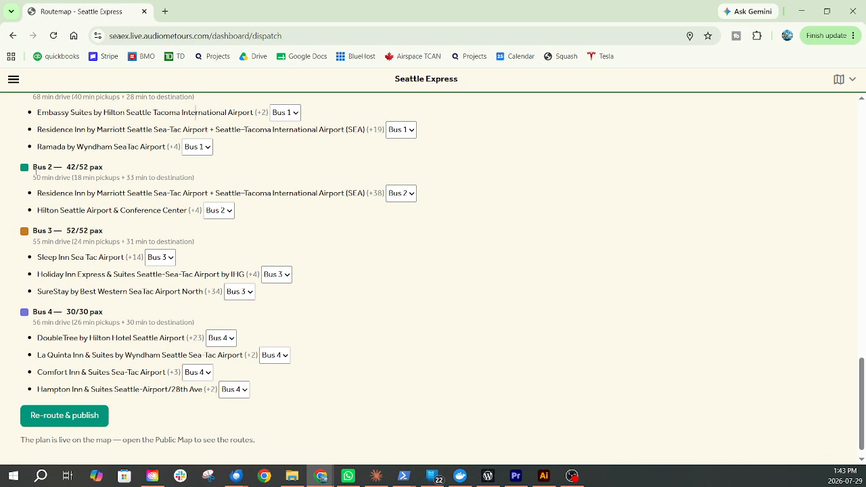
pyautogui.moveTo(36, 169); pyautogui.dragTo(46, 169)
pyautogui.click(47, 200)
pyautogui.tripleClick(378, 194)
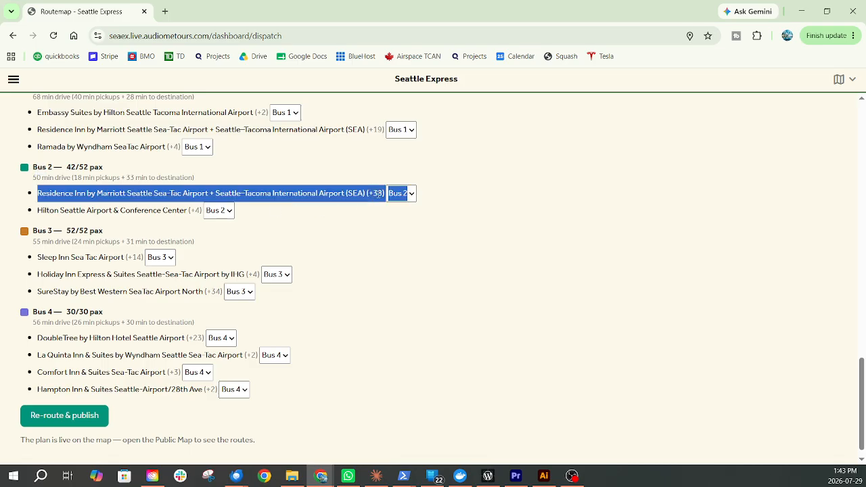
pyautogui.doubleClick(194, 211)
pyautogui.scroll(-1, 53, 250)
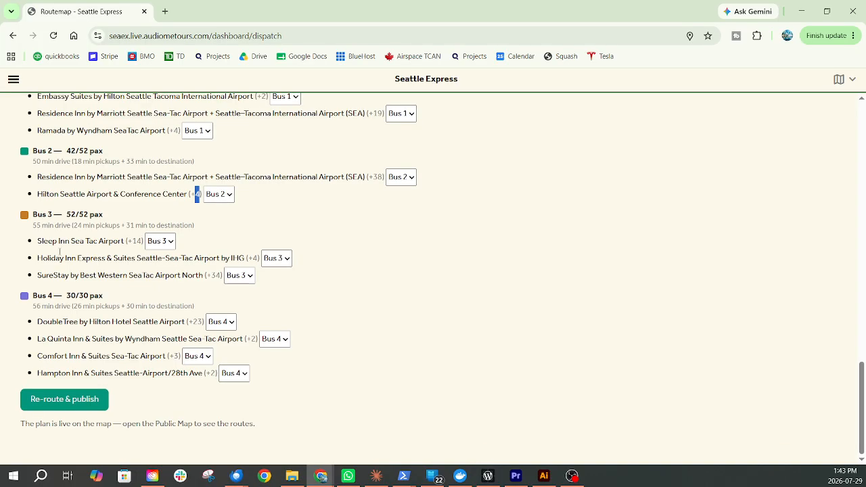
pyautogui.click(65, 241)
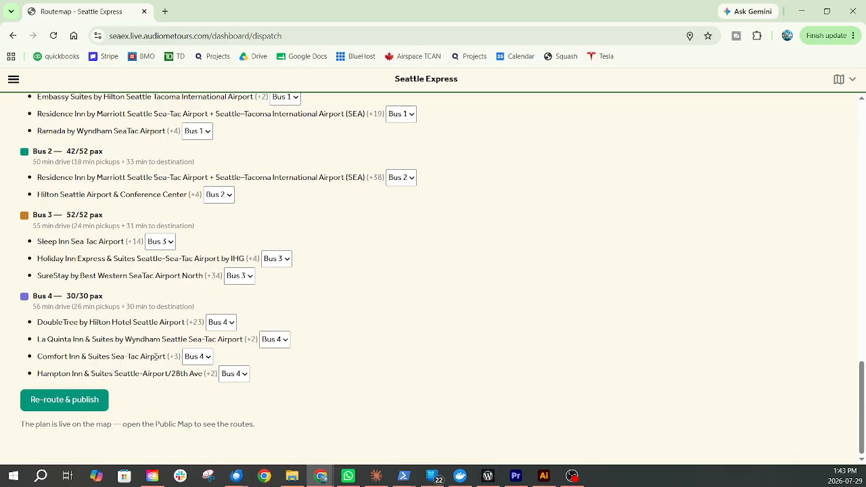
# Step: Try to re-route and publish the bus plan, and look over the dispatch settings
pyautogui.click(78, 406)
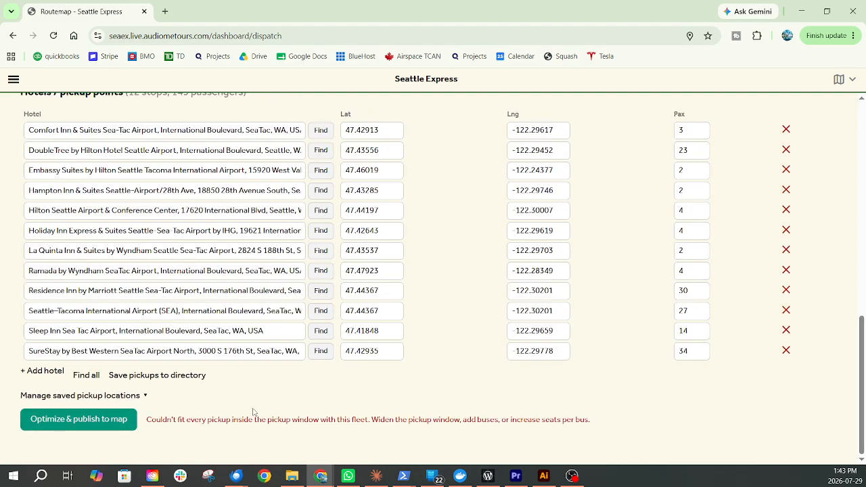
pyautogui.scroll(15, 433, 339)
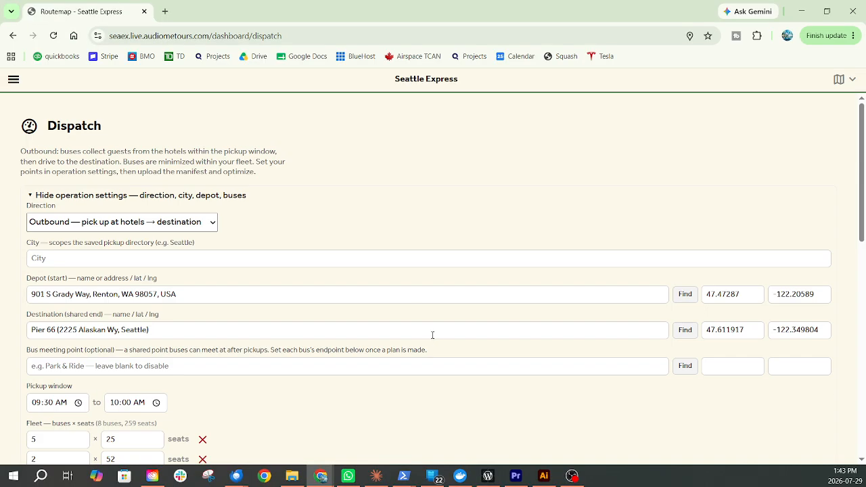
pyautogui.scroll(-6, 379, 206)
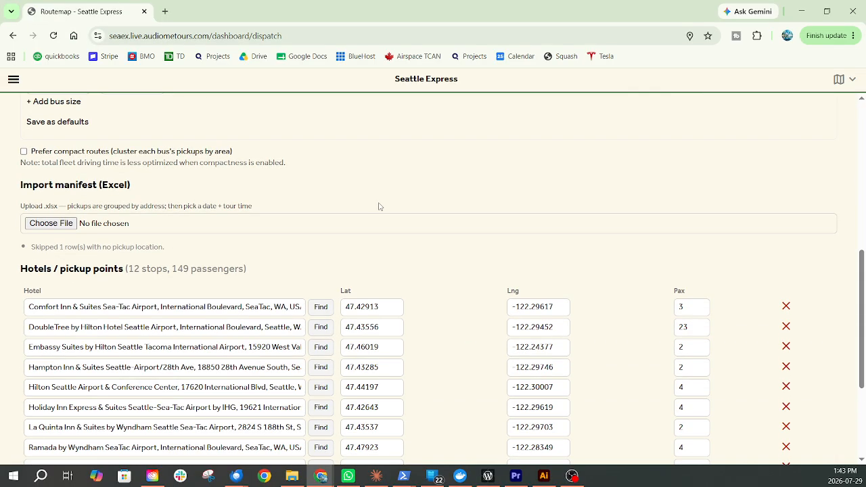
pyautogui.scroll(6, 379, 206)
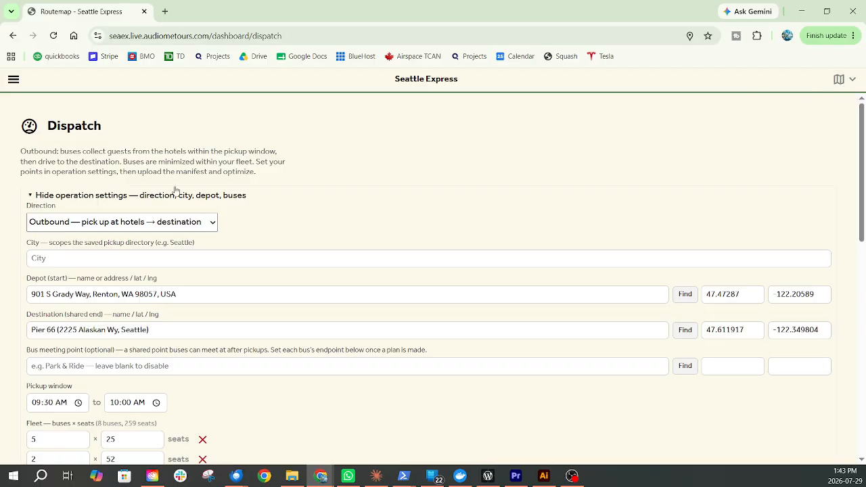
# Step: Expand the map, inspect the published bus routes around SeaTac and Renton, and collapse the map again
pyautogui.click(838, 79)
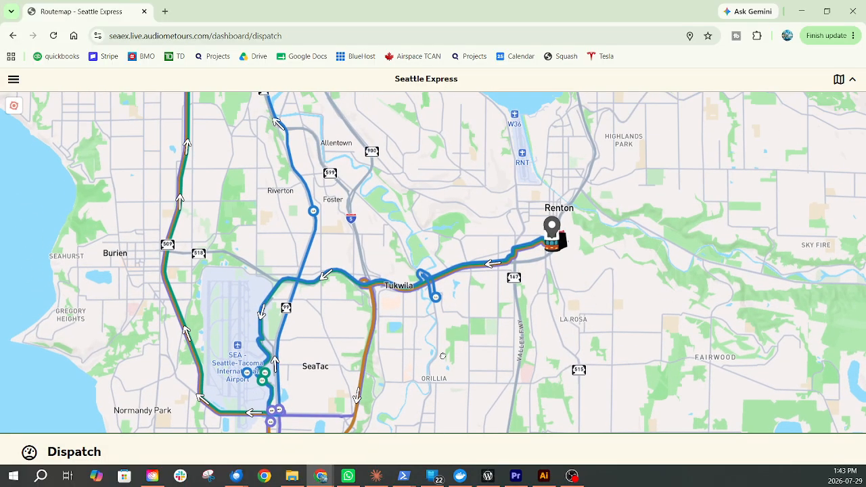
pyautogui.moveTo(442, 356); pyautogui.dragTo(452, 327)
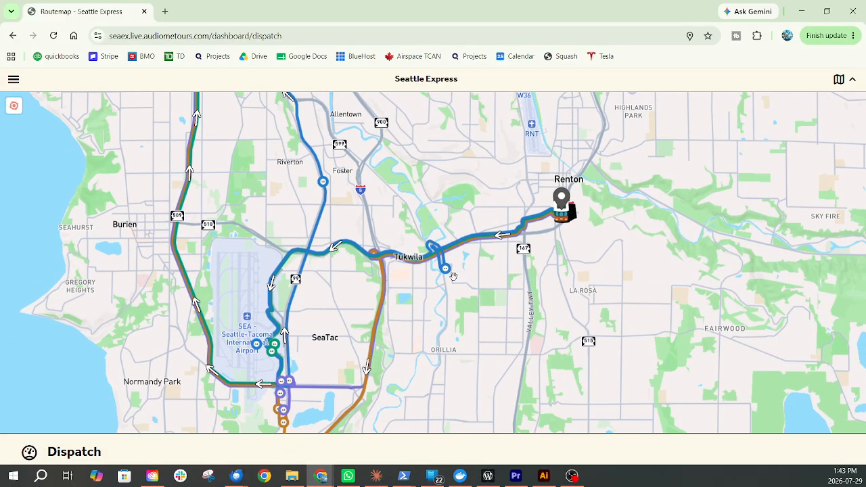
pyautogui.moveTo(400, 360); pyautogui.dragTo(417, 330)
pyautogui.click(839, 79)
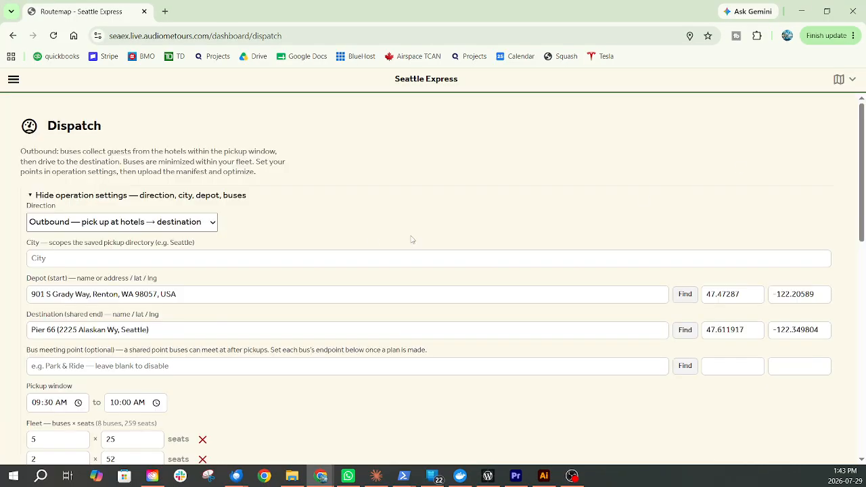
# Step: Optimize the imported hotel pickups again with the current pickup window and fleet, and publish the plan to the map
pyautogui.scroll(-5, 338, 334)
pyautogui.scroll(-4, 337, 333)
pyautogui.scroll(2, 402, 365)
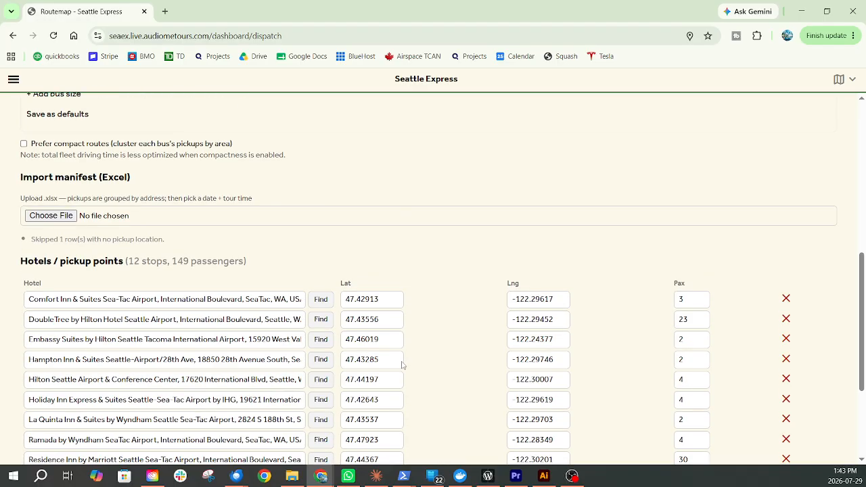
pyautogui.scroll(-2, 402, 365)
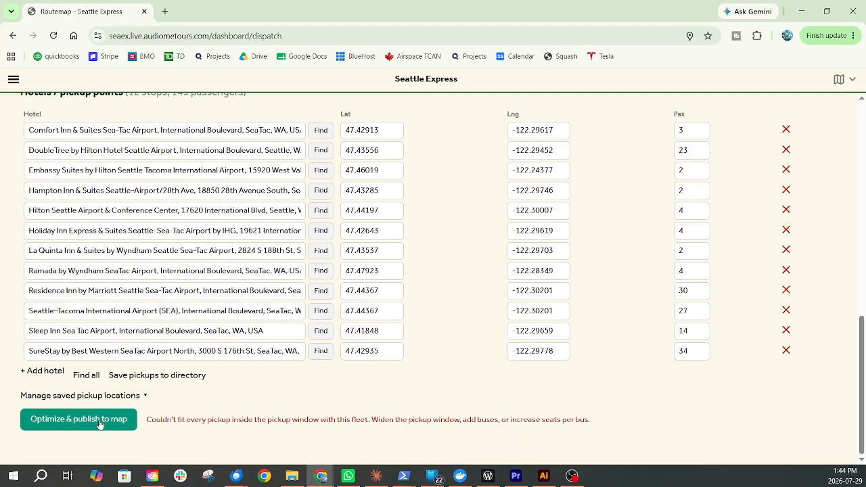
pyautogui.scroll(4, 110, 164)
pyautogui.scroll(-4, 112, 166)
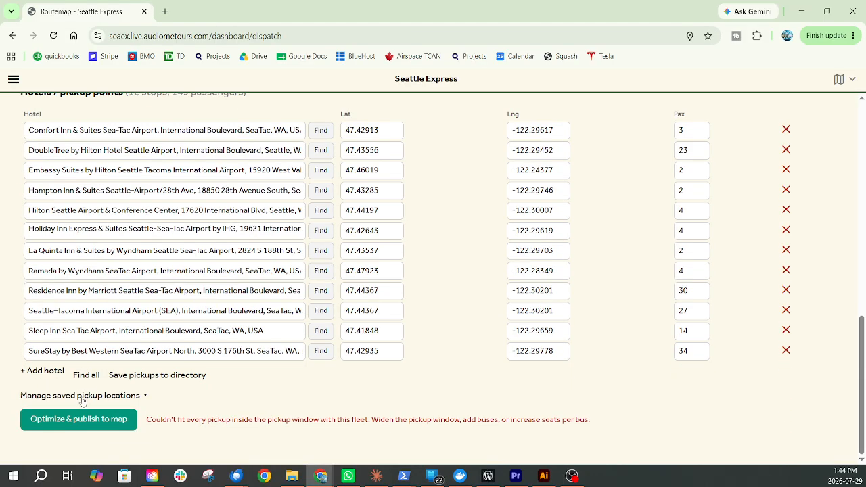
pyautogui.click(79, 421)
pyautogui.scroll(6, 392, 398)
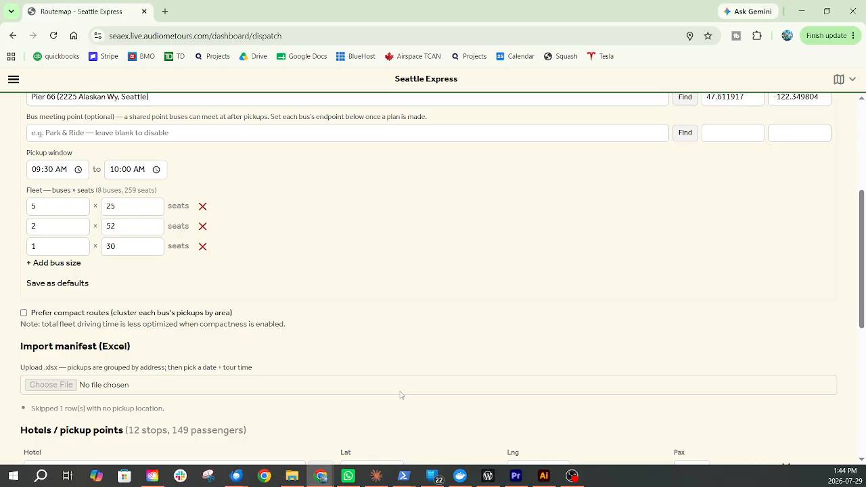
pyautogui.scroll(-6, 402, 386)
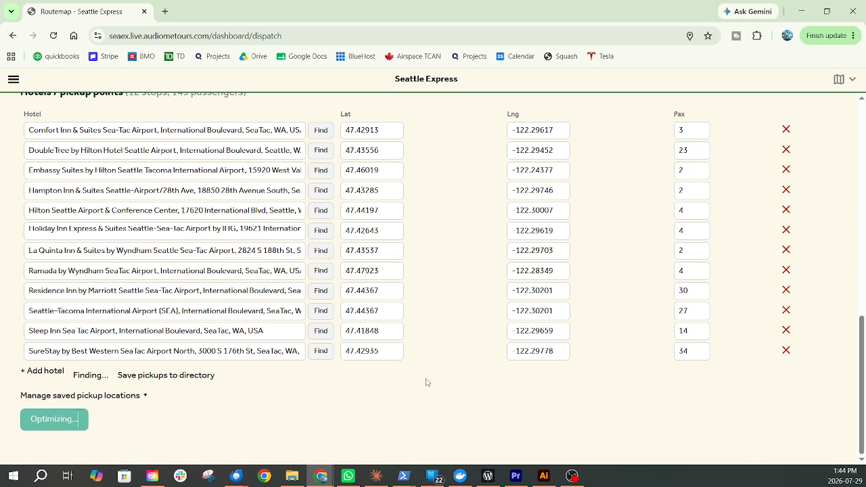
# Step: Review the hotel assignments of Bus 1 to Bus 4 and inspect their published routes around Tukwila and SeaTac
pyautogui.scroll(-6, 426, 382)
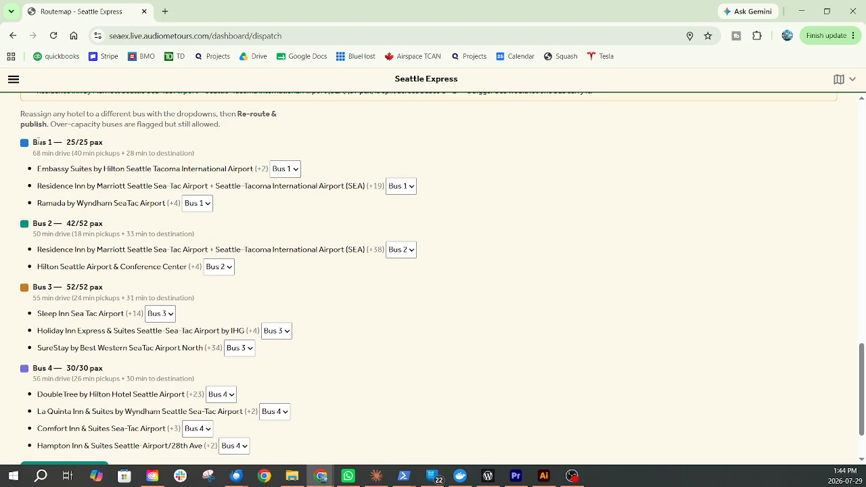
pyautogui.scroll(-1, 433, 270)
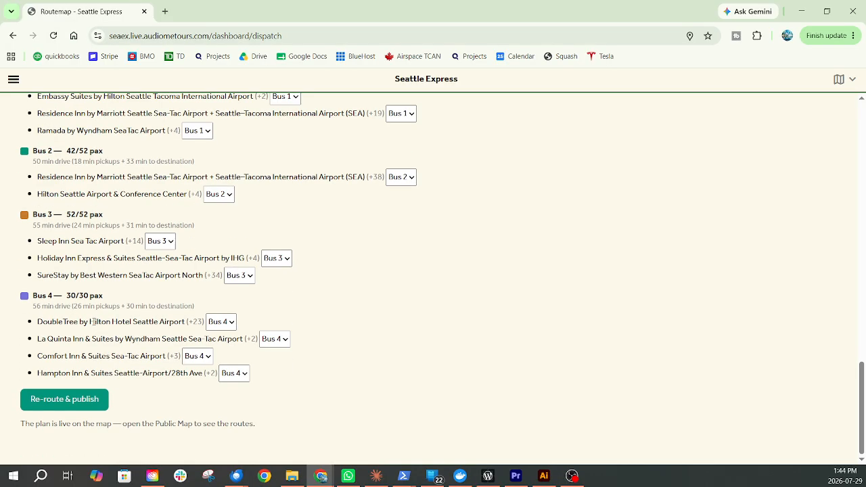
pyautogui.scroll(10, 786, 242)
pyautogui.scroll(6, 786, 241)
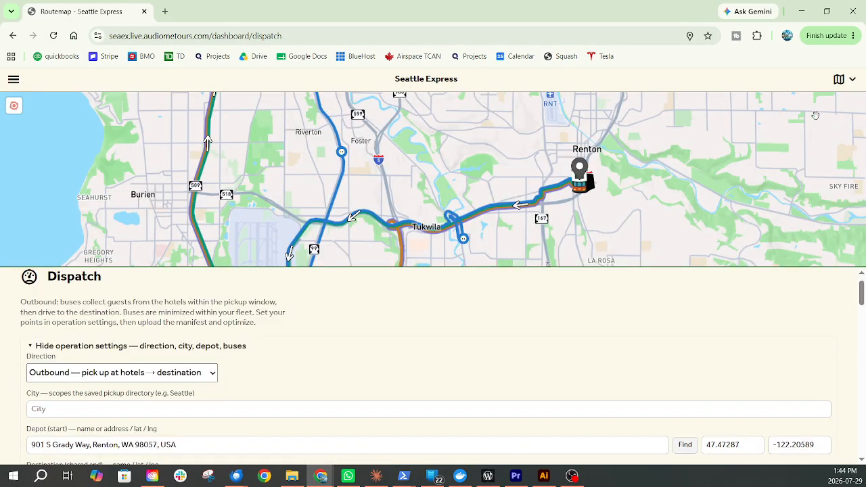
pyautogui.moveTo(719, 202); pyautogui.dragTo(719, 179)
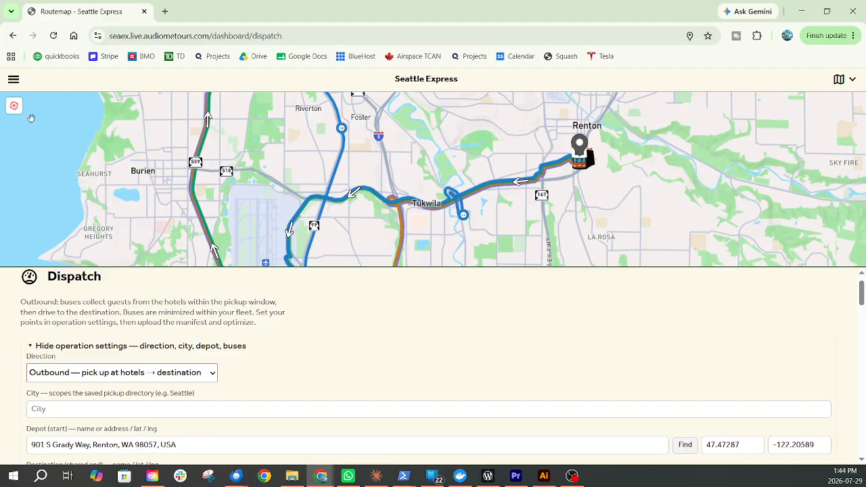
pyautogui.moveTo(475, 230); pyautogui.dragTo(460, 160)
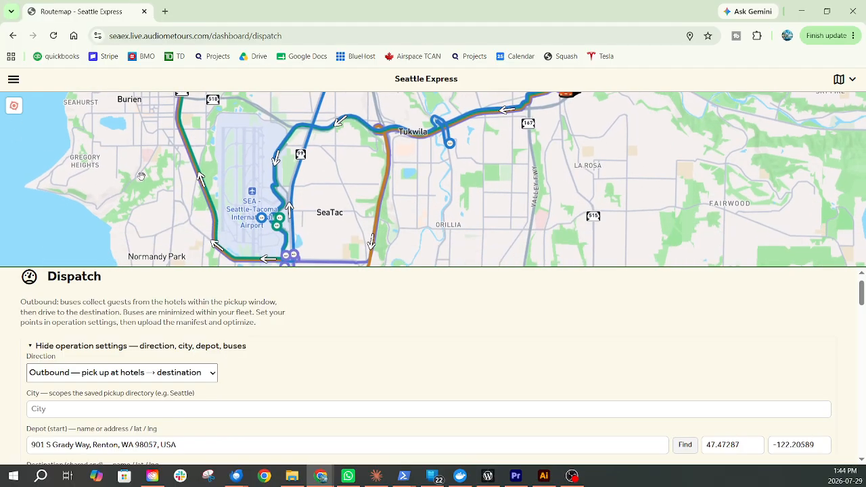
pyautogui.moveTo(210, 249); pyautogui.dragTo(170, 204)
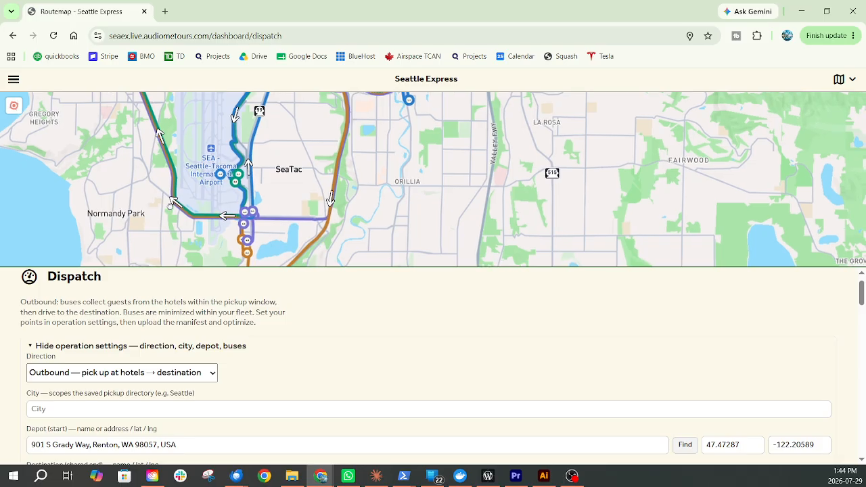
# Step: Check Bus 1's pickup manifest in the Driver Dashboard and its Embassy Suites stop on the map
pyautogui.click(14, 79)
pyautogui.click(55, 144)
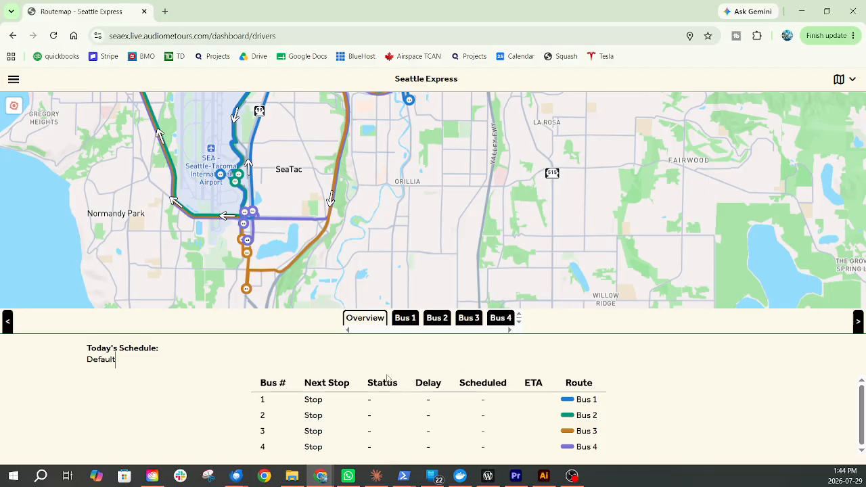
pyautogui.click(405, 318)
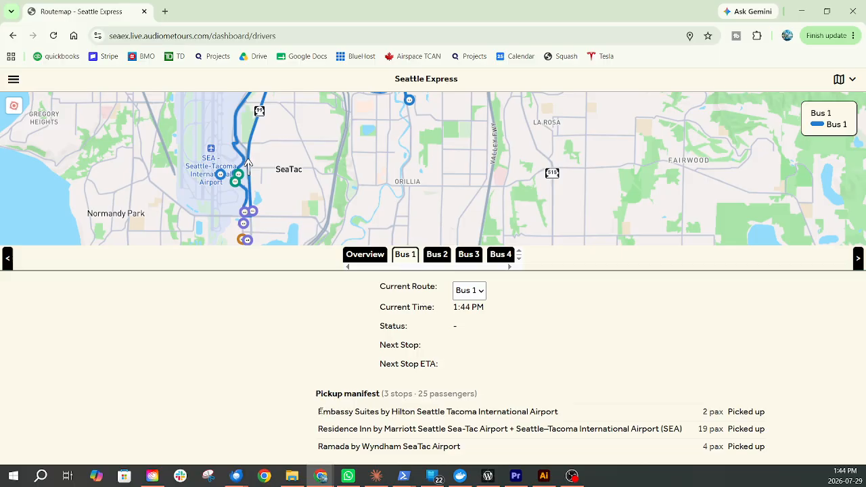
pyautogui.moveTo(318, 411); pyautogui.dragTo(713, 420)
pyautogui.click(708, 412)
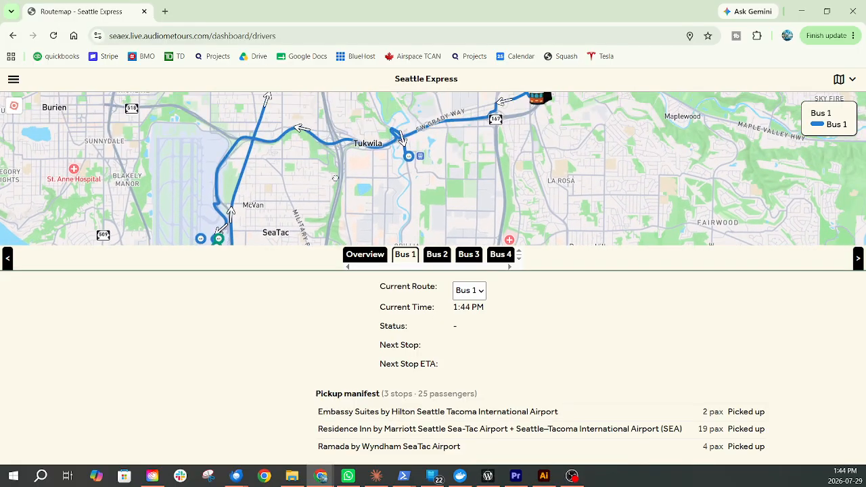
pyautogui.click(409, 156)
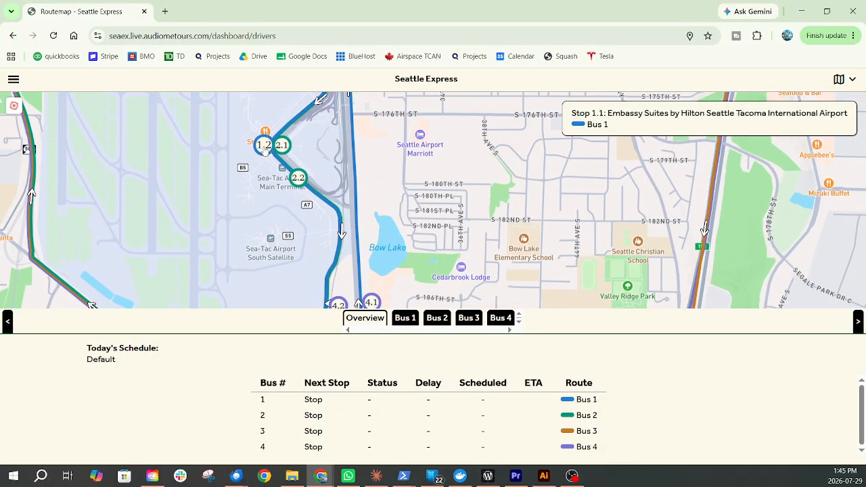
# Step: View the Public Map and the details of stop 1.2, Residence Inn by Marriott Seattle Sea-Tac Airport
pyautogui.click(14, 80)
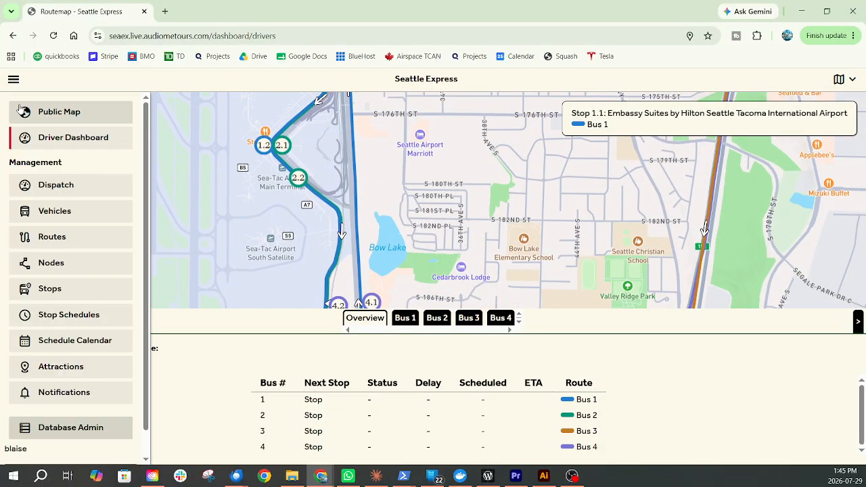
pyautogui.click(25, 112)
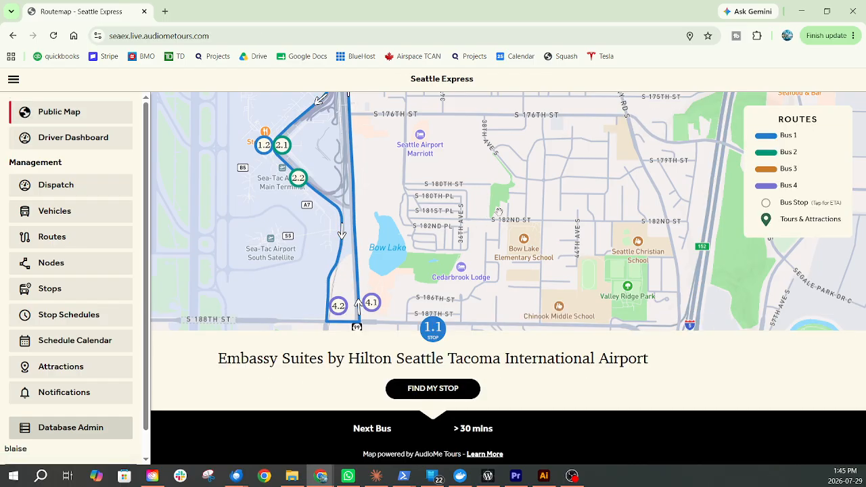
pyautogui.click(393, 285)
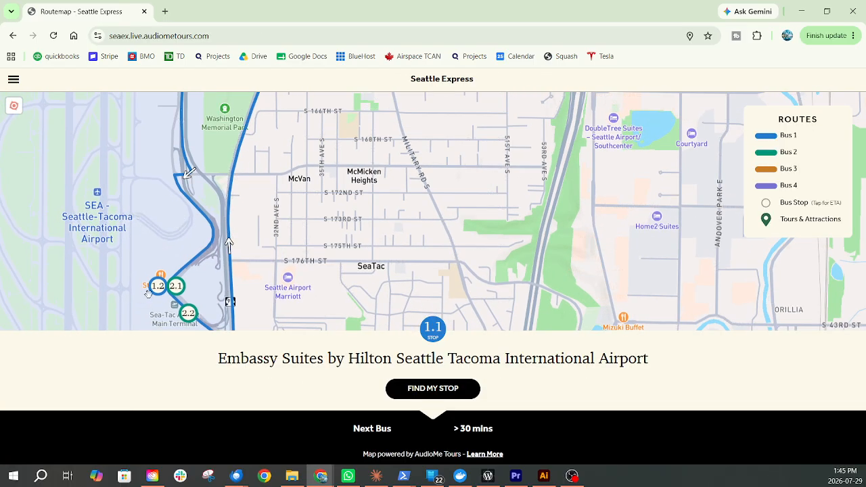
pyautogui.click(153, 289)
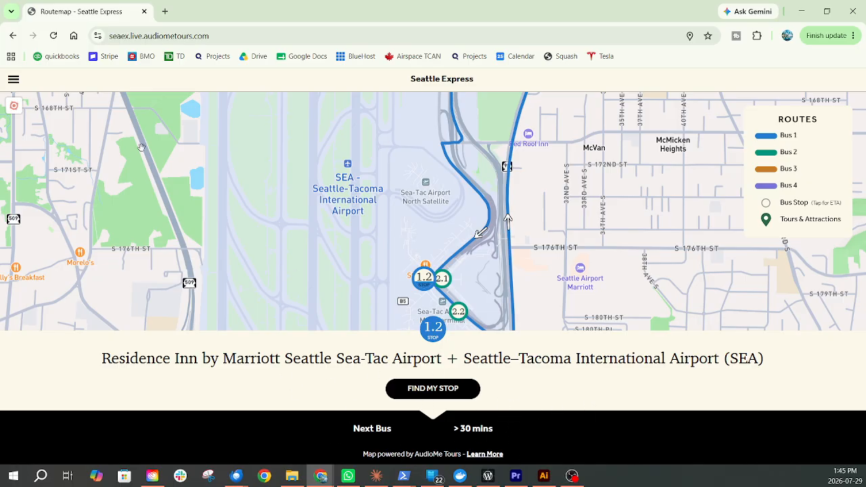
# Step: Return to Dispatch and look over the published routes between Renton and SeaTac and the manifest import section
pyautogui.click(13, 79)
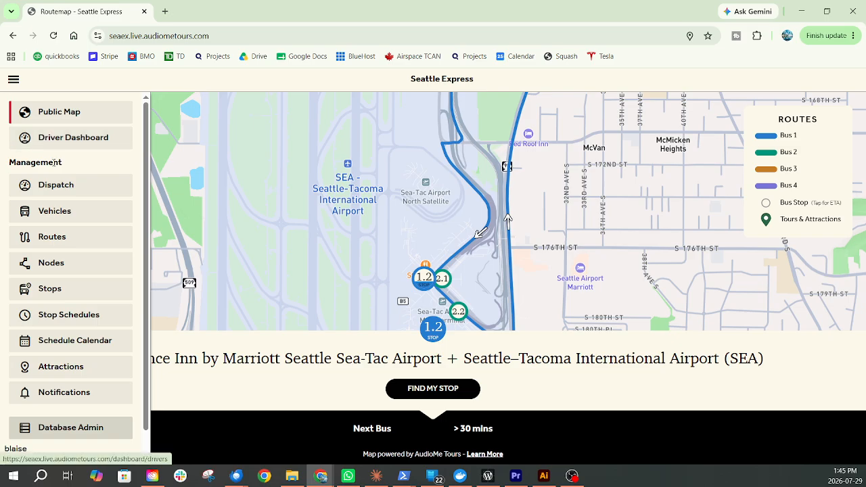
pyautogui.click(78, 189)
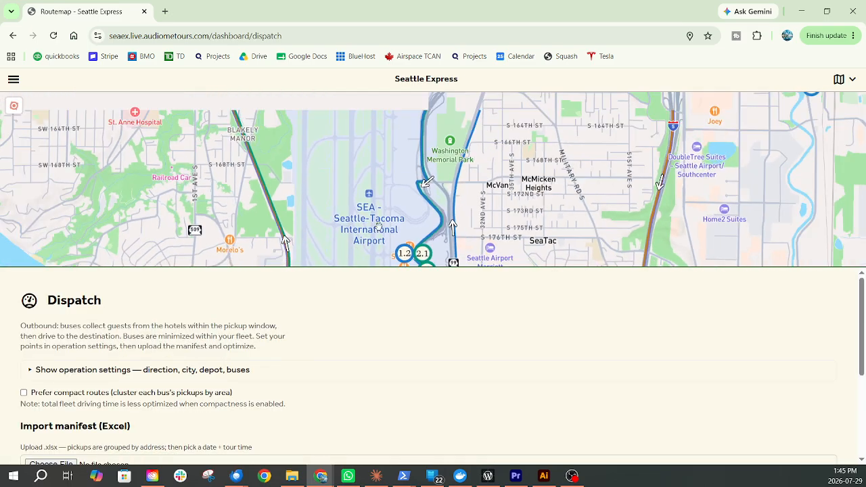
pyautogui.moveTo(504, 213); pyautogui.dragTo(393, 245)
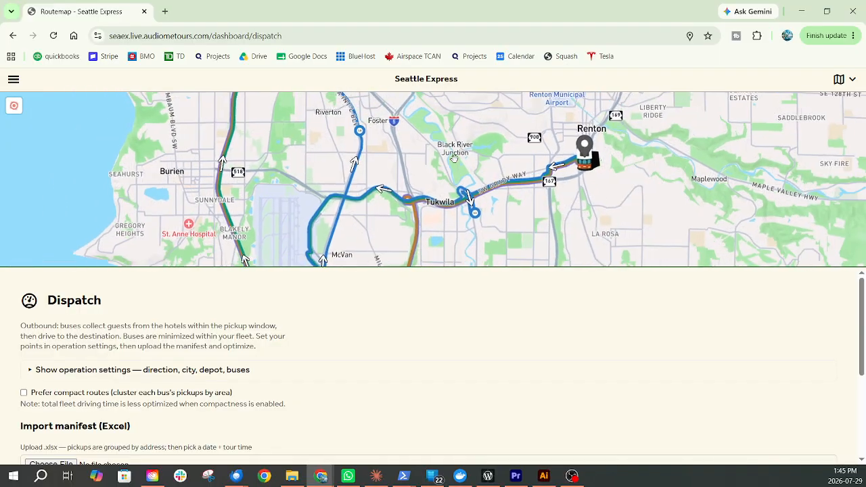
pyautogui.moveTo(467, 249); pyautogui.dragTo(470, 216)
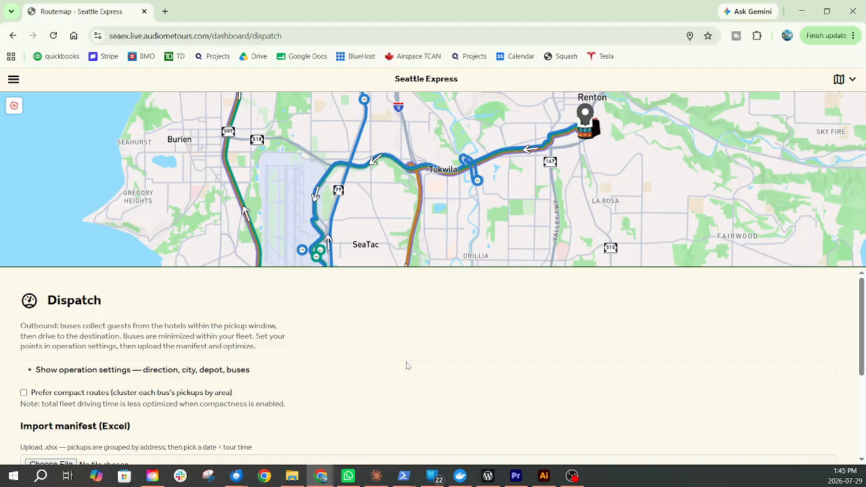
pyautogui.scroll(-3, 406, 365)
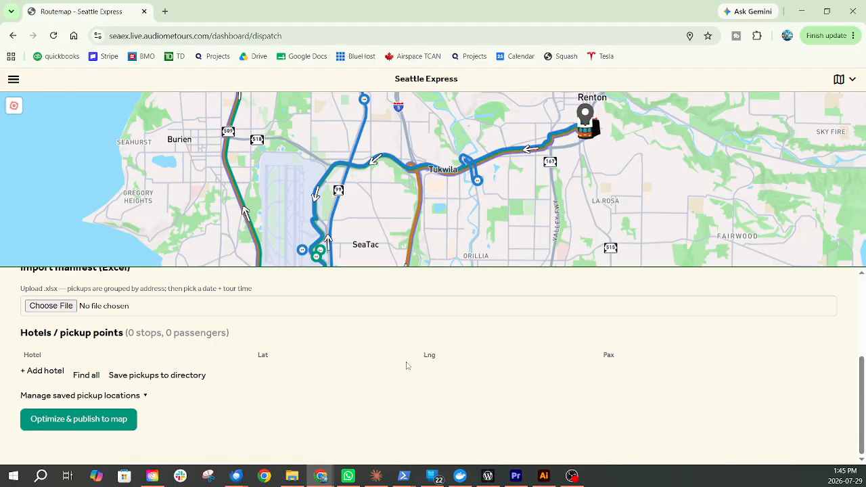
pyautogui.scroll(3, 406, 365)
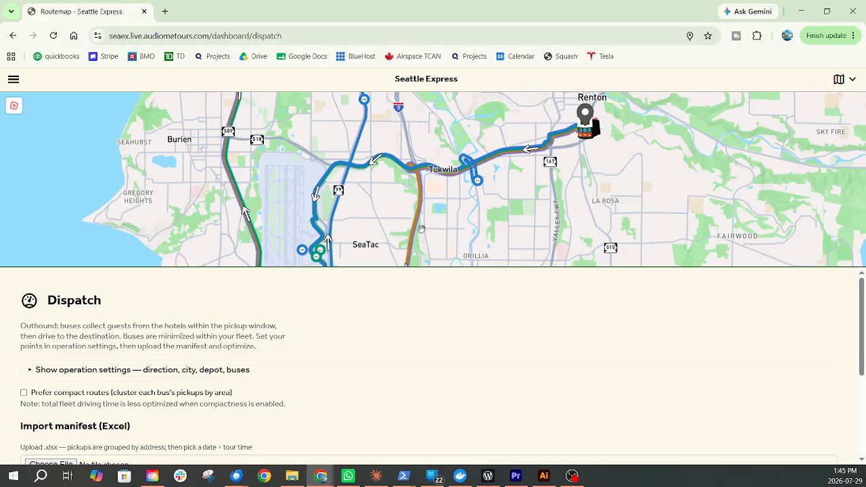
pyautogui.scroll(-2, 456, 220)
pyautogui.moveTo(554, 170); pyautogui.dragTo(498, 216)
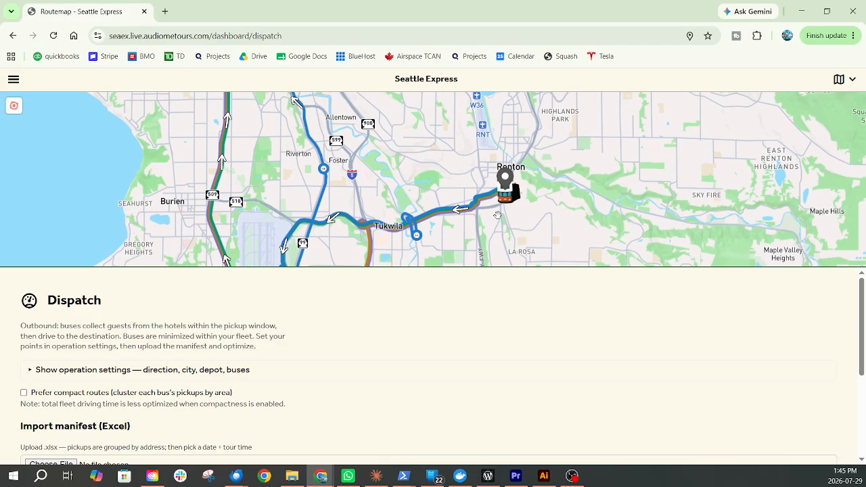
pyautogui.moveTo(475, 238)
pyautogui.mouseDown()
pyautogui.moveTo(505, 143)
pyautogui.moveTo(414, 162)
pyautogui.mouseUp()
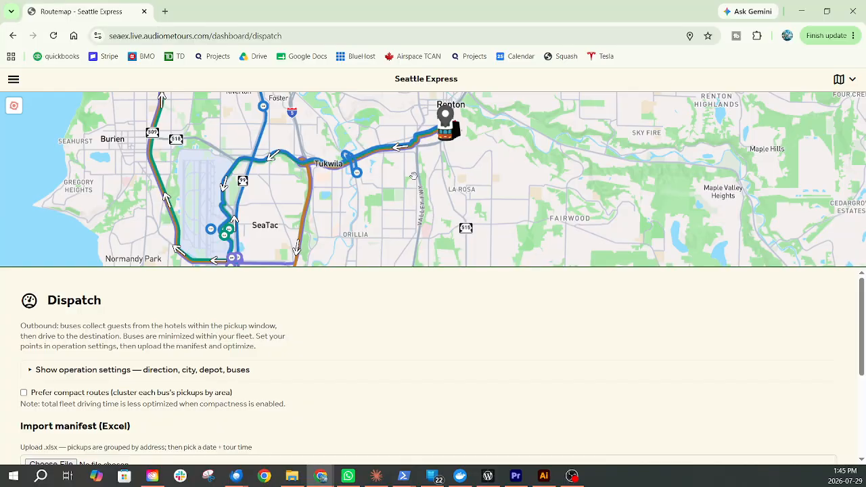
pyautogui.scroll(-3, 311, 369)
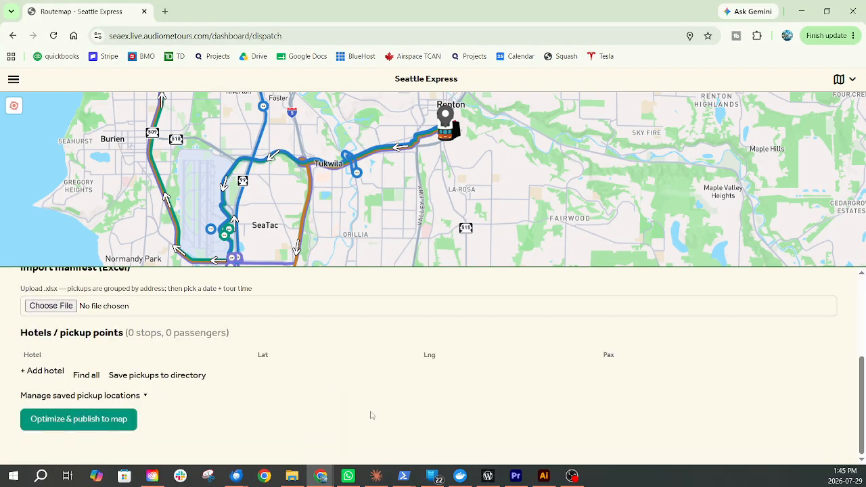
pyautogui.scroll(3, 380, 381)
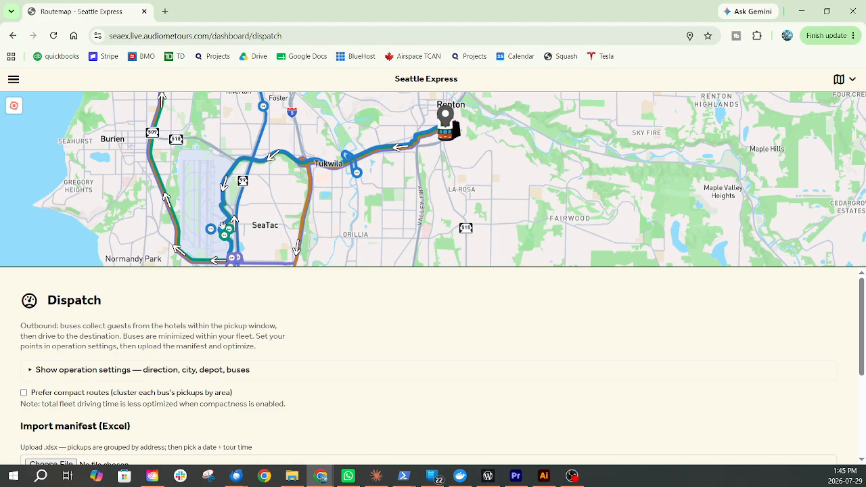
# Step: Inspect the bus stops at the Sea-Tac Airport terminal up close and the surrounding routes on the Dispatch map
pyautogui.scroll(5, 222, 237)
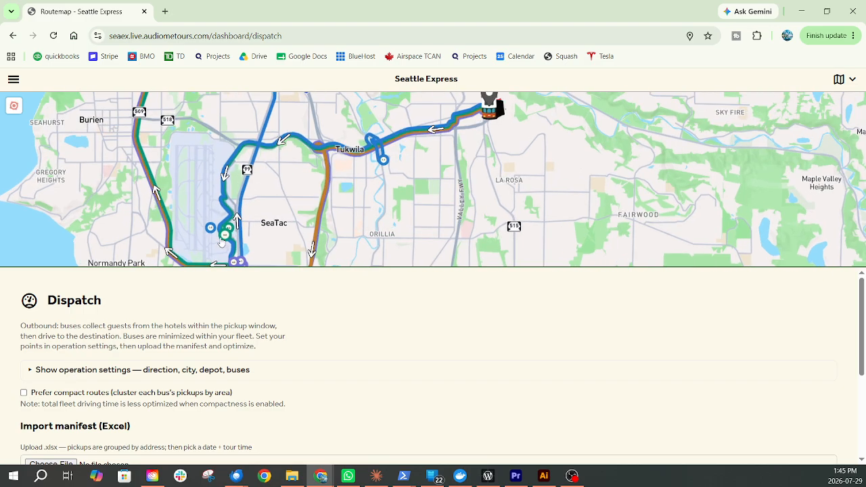
pyautogui.scroll(2, 224, 223)
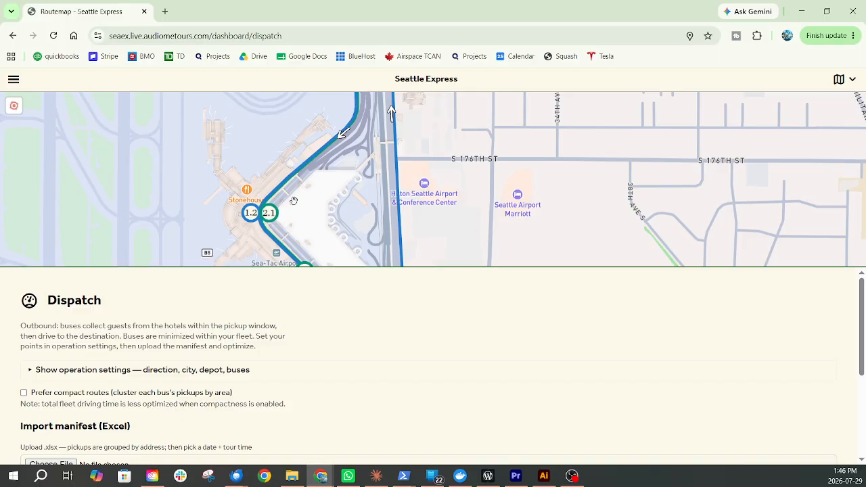
pyautogui.scroll(-5, 405, 251)
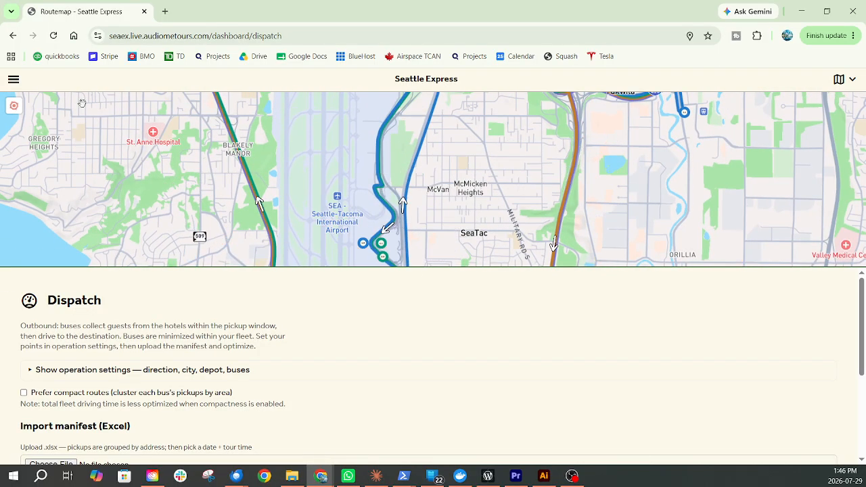
pyautogui.scroll(-3, 491, 220)
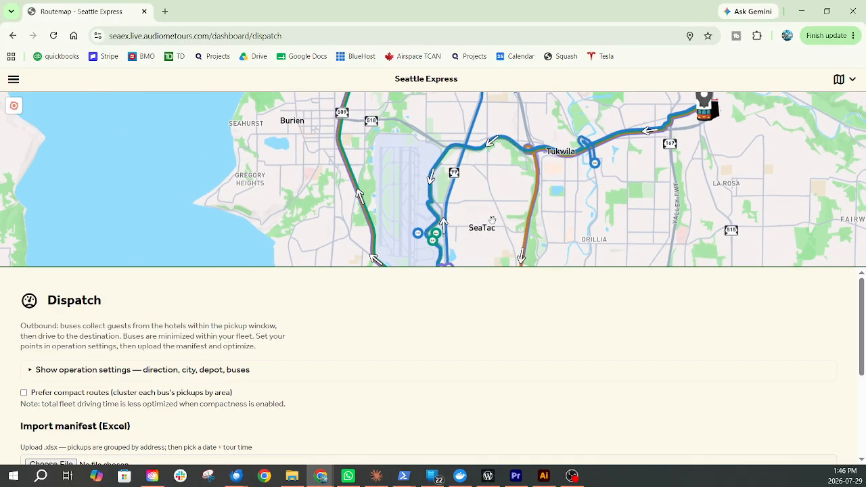
pyautogui.moveTo(615, 194); pyautogui.dragTo(455, 183)
pyautogui.scroll(-2, 408, 332)
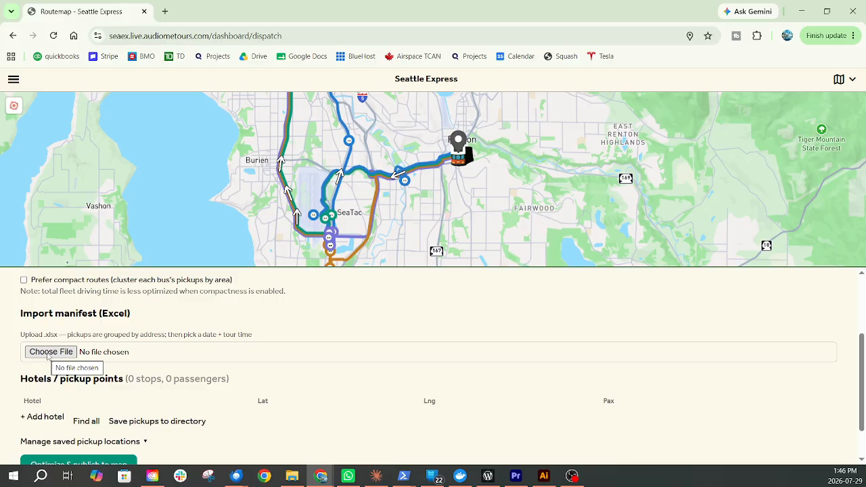
pyautogui.click(48, 355)
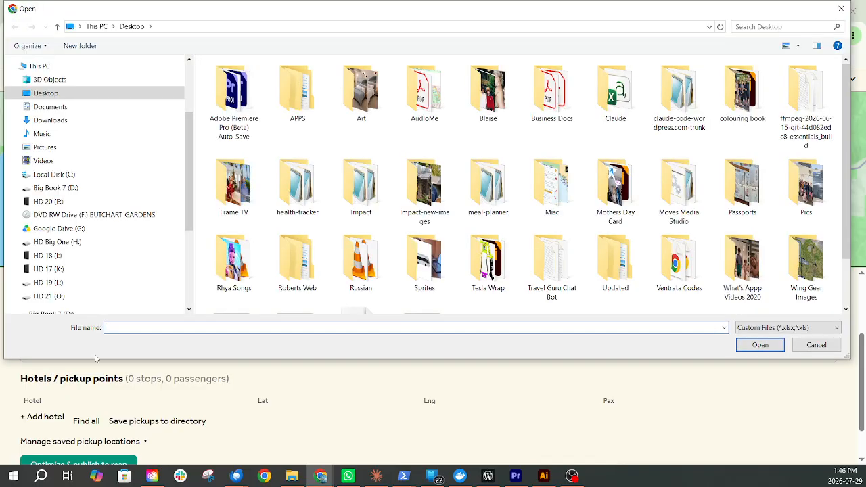
pyautogui.click(820, 346)
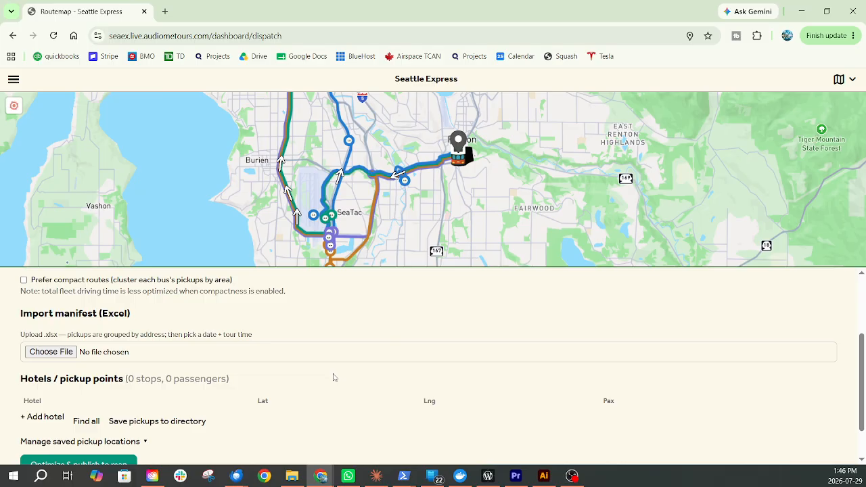
pyautogui.scroll(-1, 338, 376)
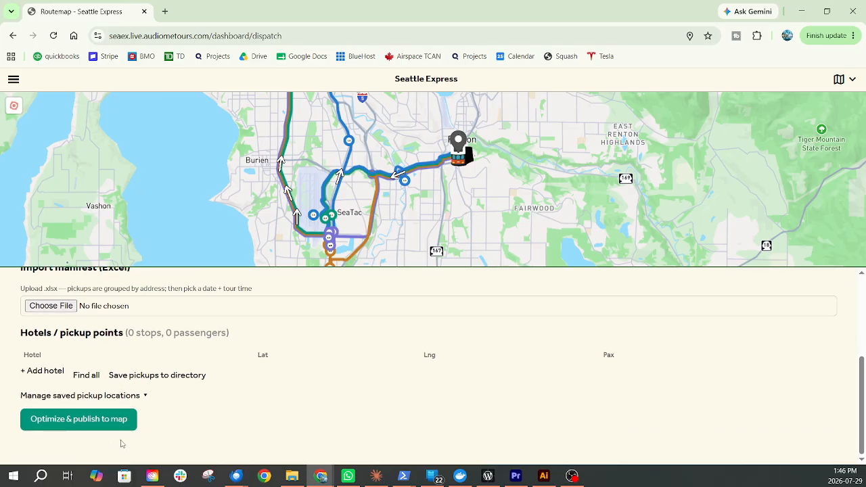